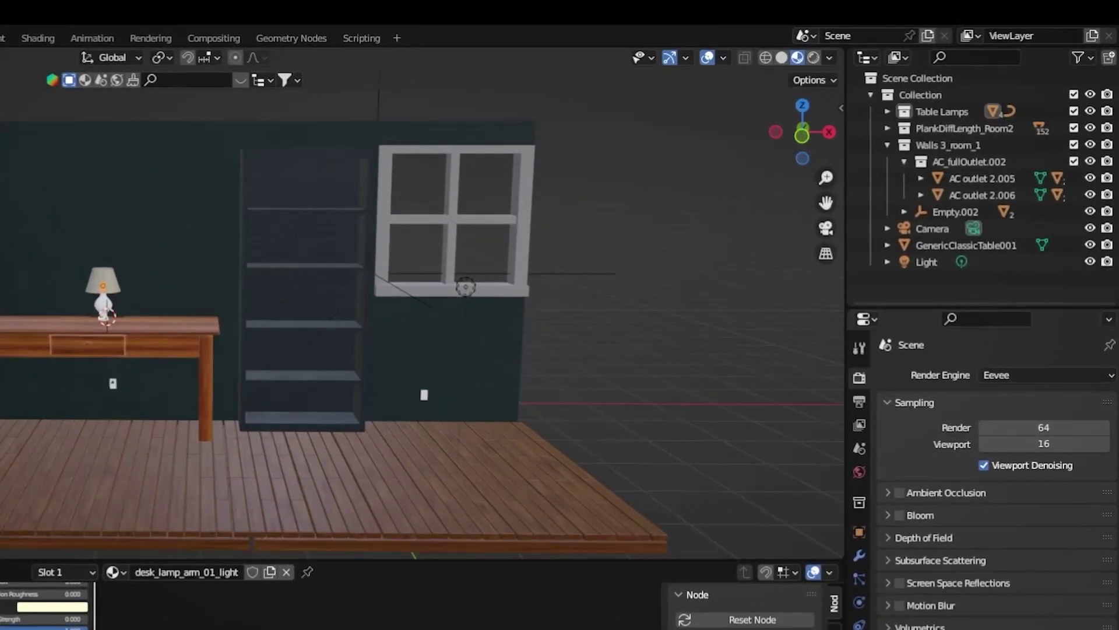
Step: Display the viewport in rendered shading and raise the point light's power to about 56.1 W
click(892, 43)
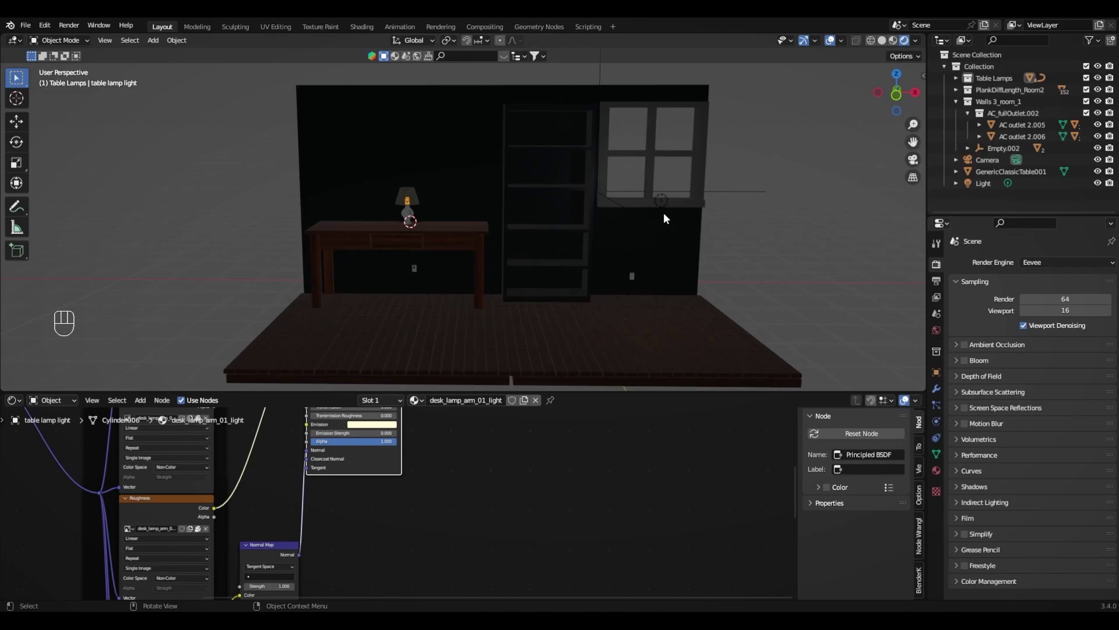
click(661, 201)
click(937, 422)
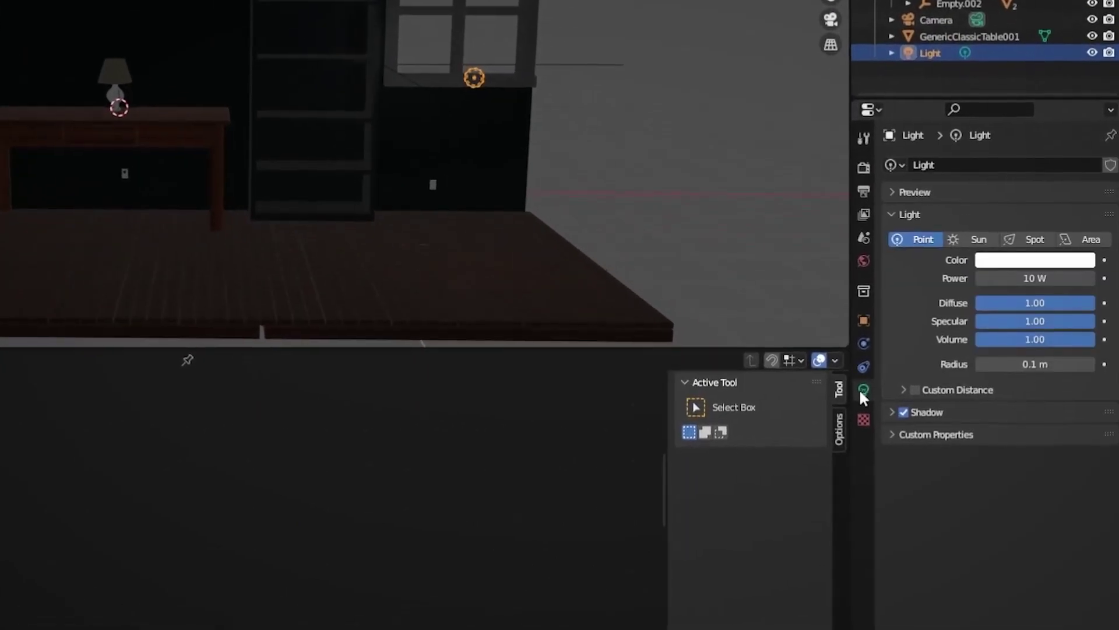
drag(1043, 278, 1087, 277)
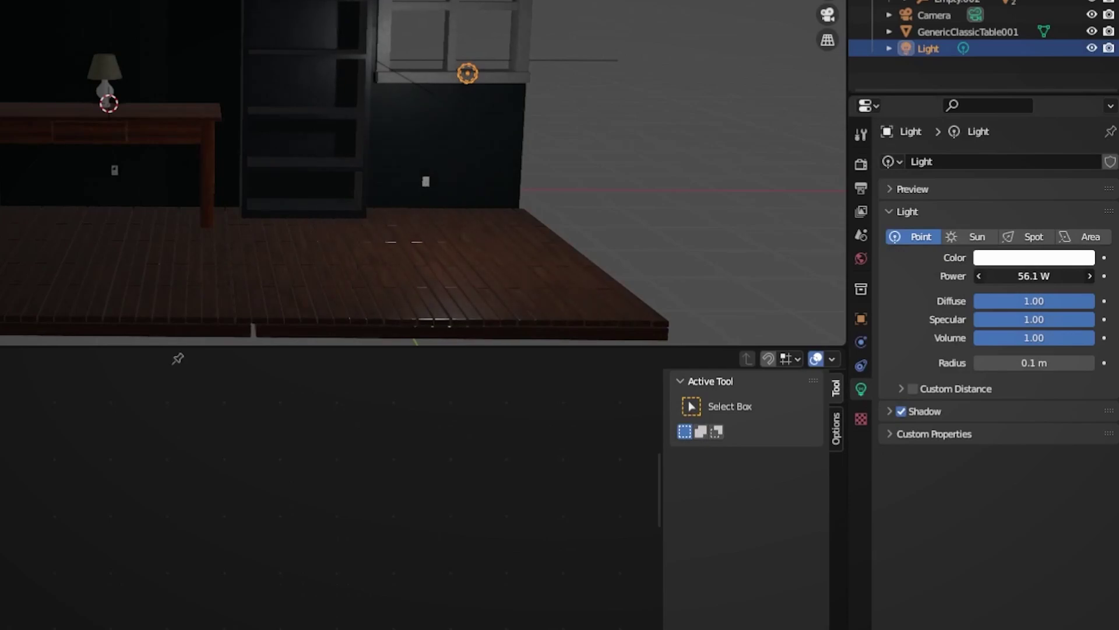
Step: Darken the World background colour to a dark grey with RGB values of 0.022
click(864, 258)
click(1017, 275)
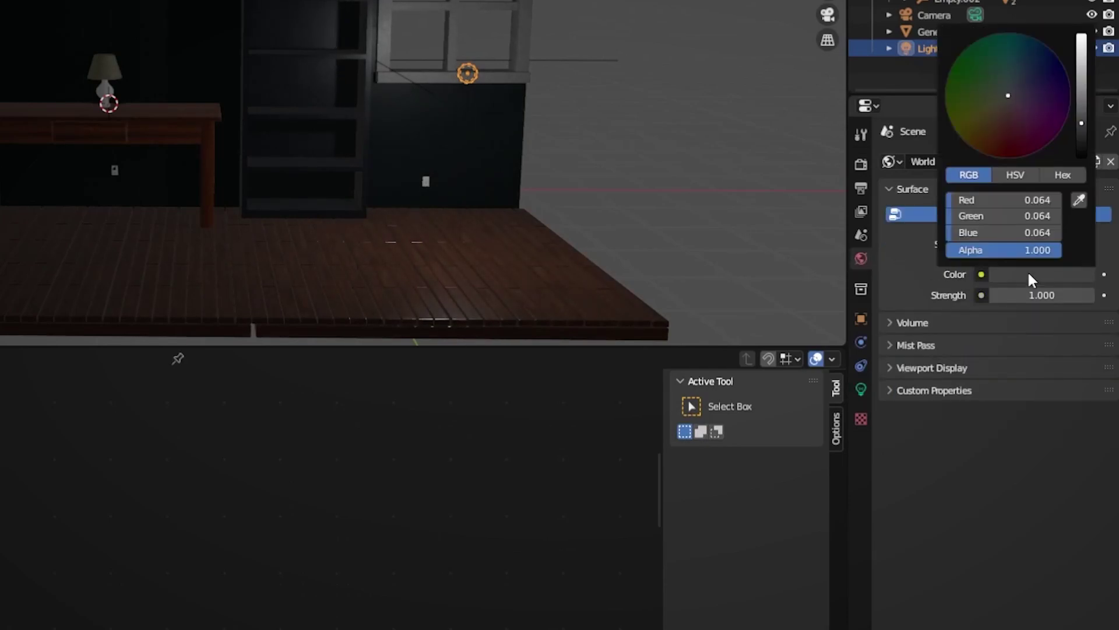
drag(1080, 126, 1080, 140)
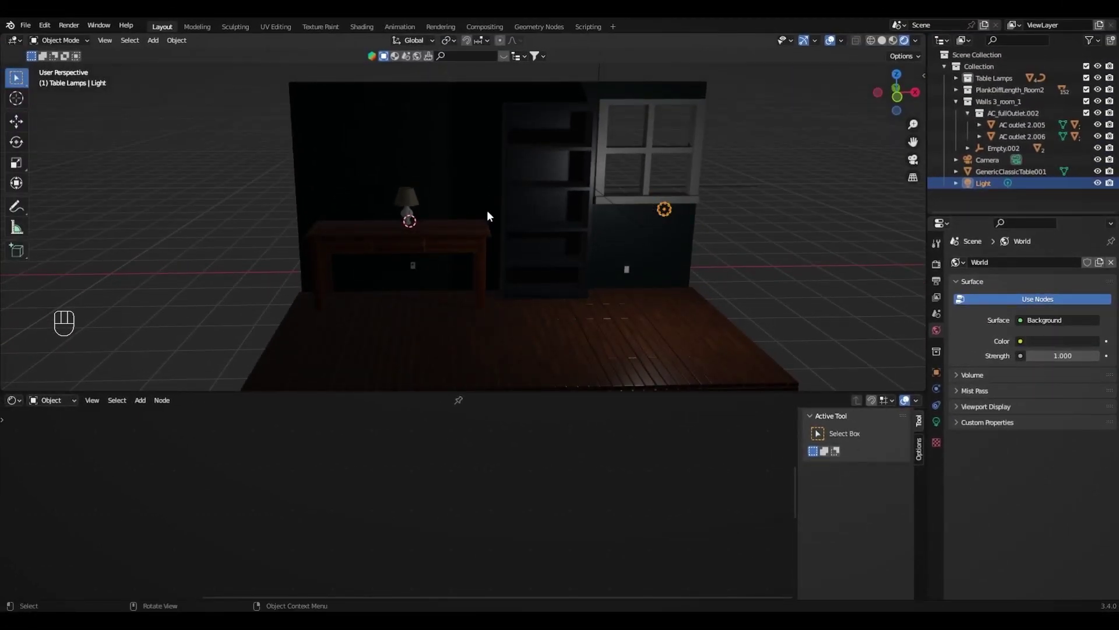
Step: Move the light about 0.66 m away from the window with its height locked, keeping it within the horizontal plane
middle_drag(488, 216, 487, 204)
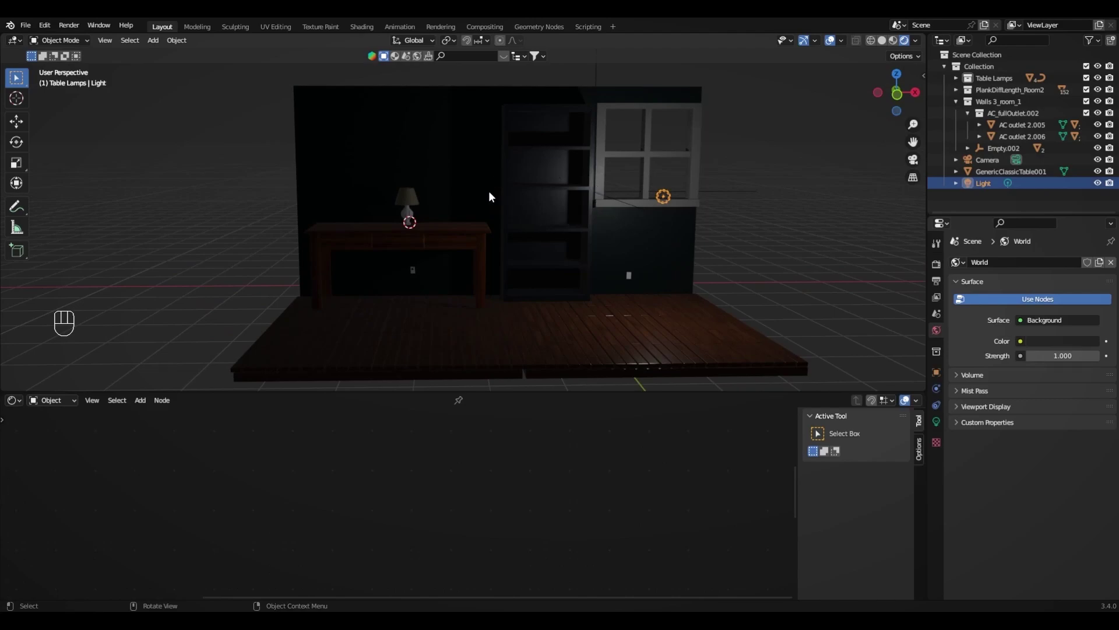
mouse_move(480, 156)
middle_down()
mouse_move(500, 163)
mouse_move(471, 174)
middle_up()
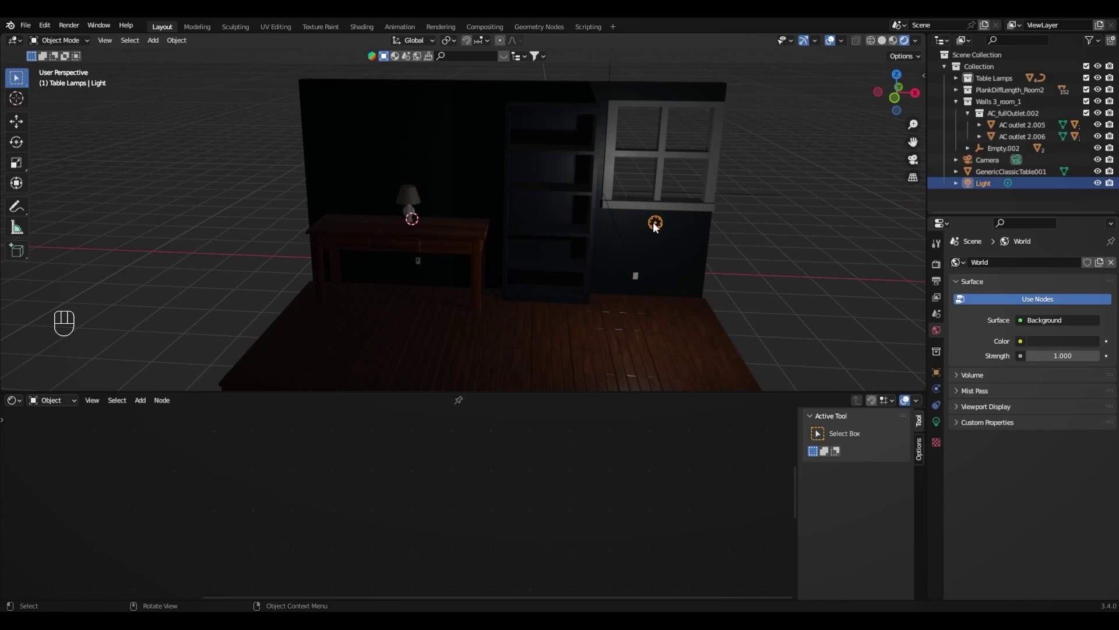
key(g)
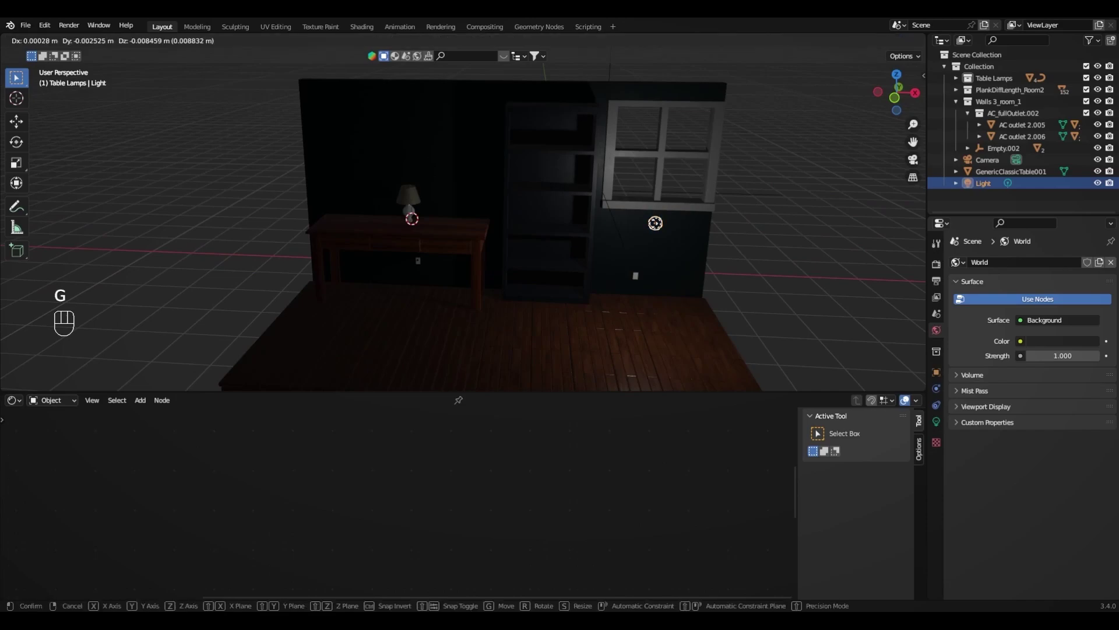
key(shift+z)
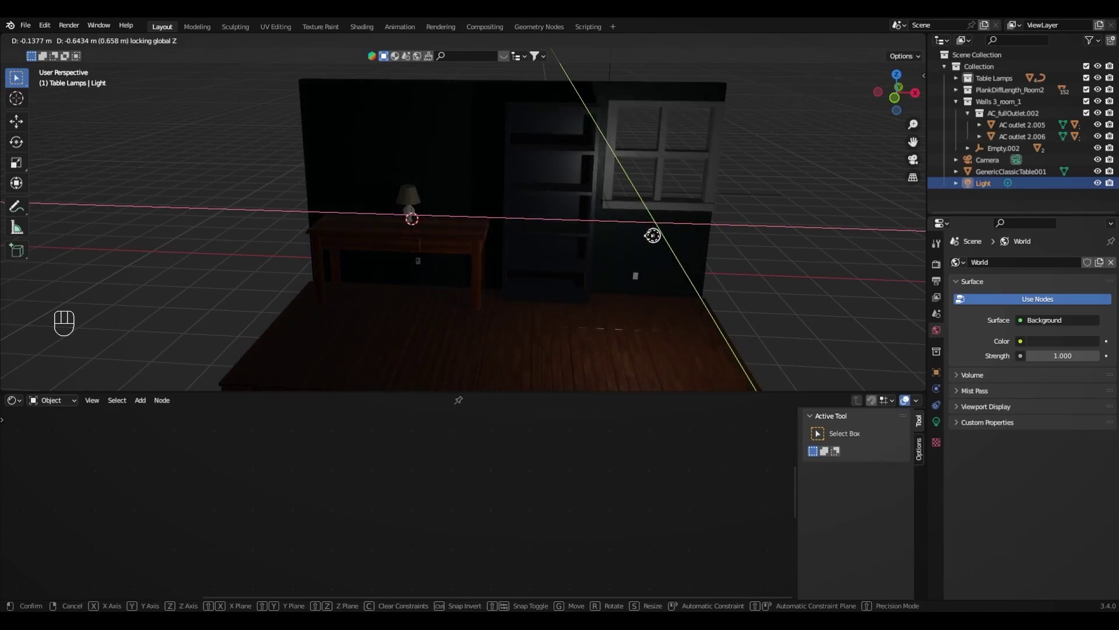
click(651, 237)
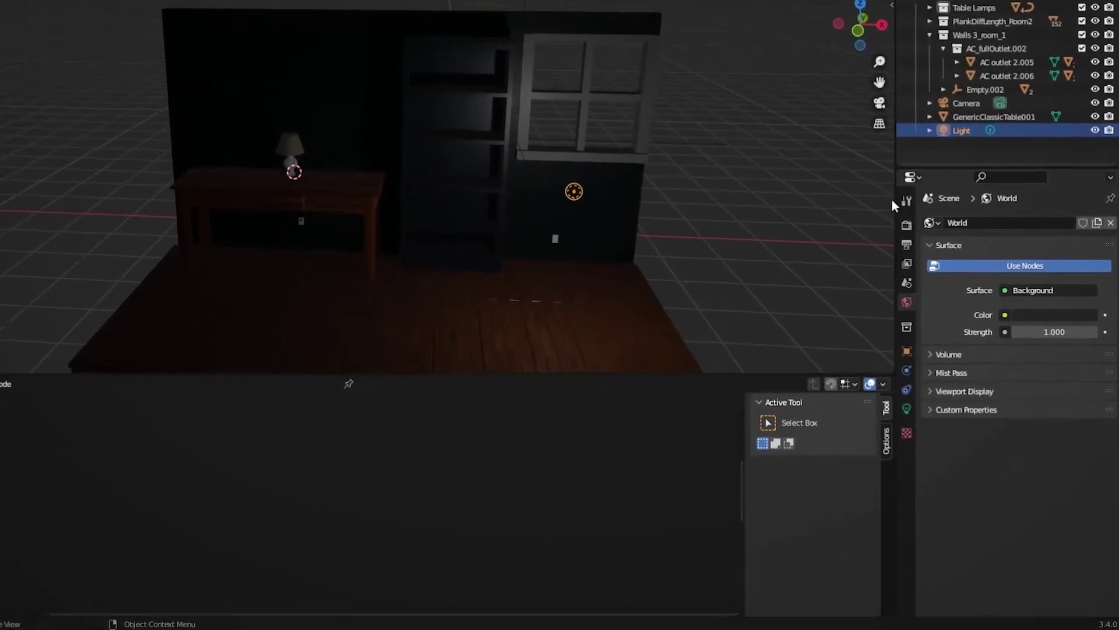
Step: Switch the scene's render engine to Cycles
click(870, 176)
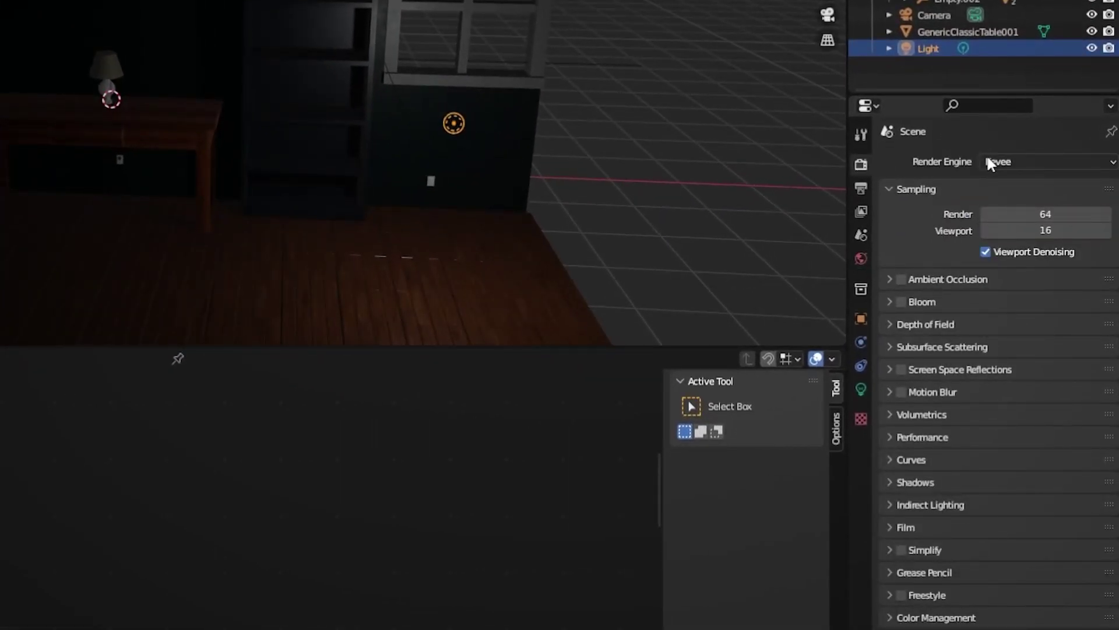
click(988, 160)
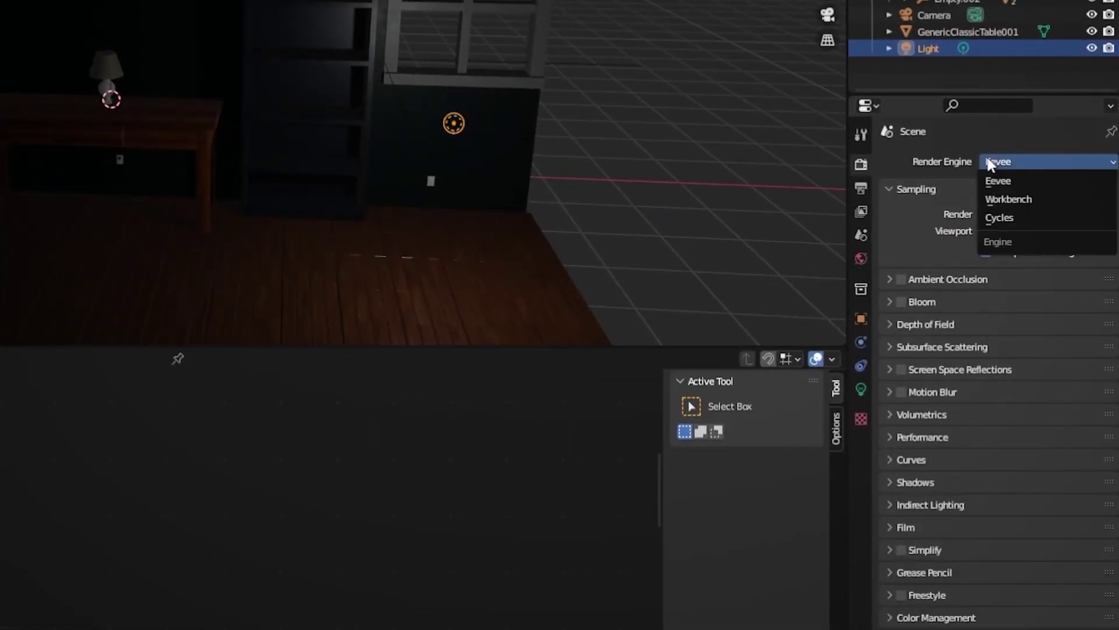
click(1021, 217)
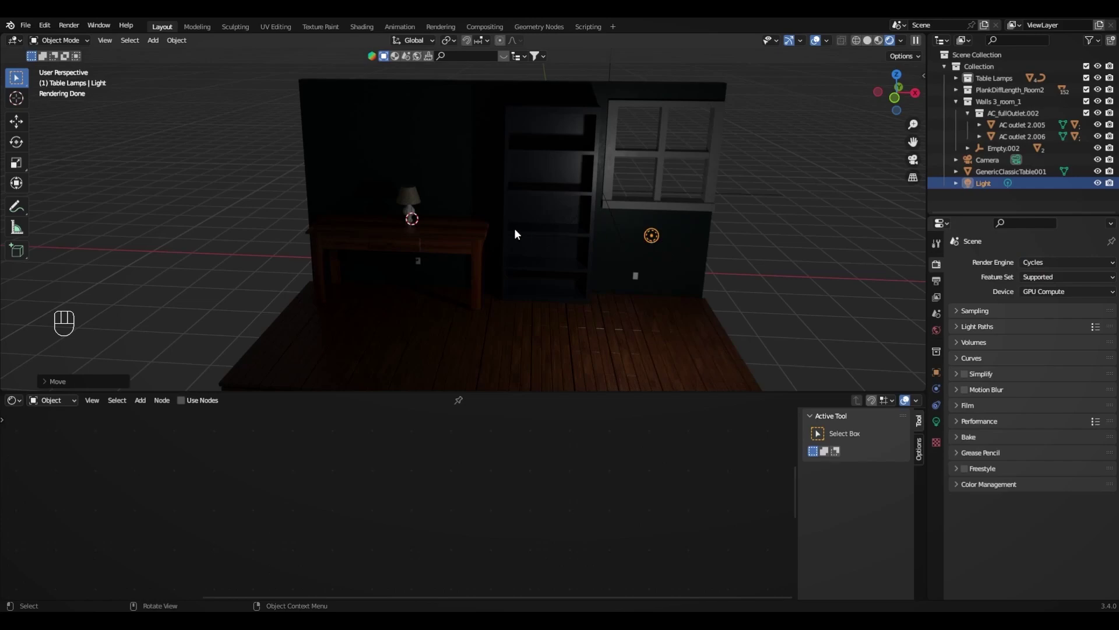
Step: Move the light horizontally to the front of the desk and back to the window side, keeping its height locked
key(g)
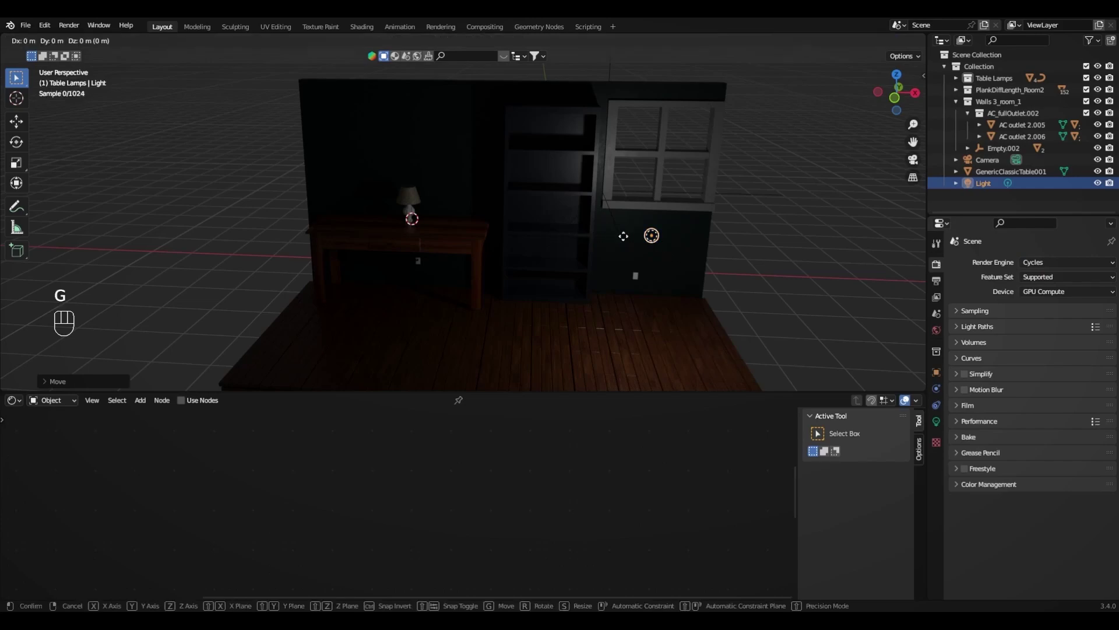
key(shift+z)
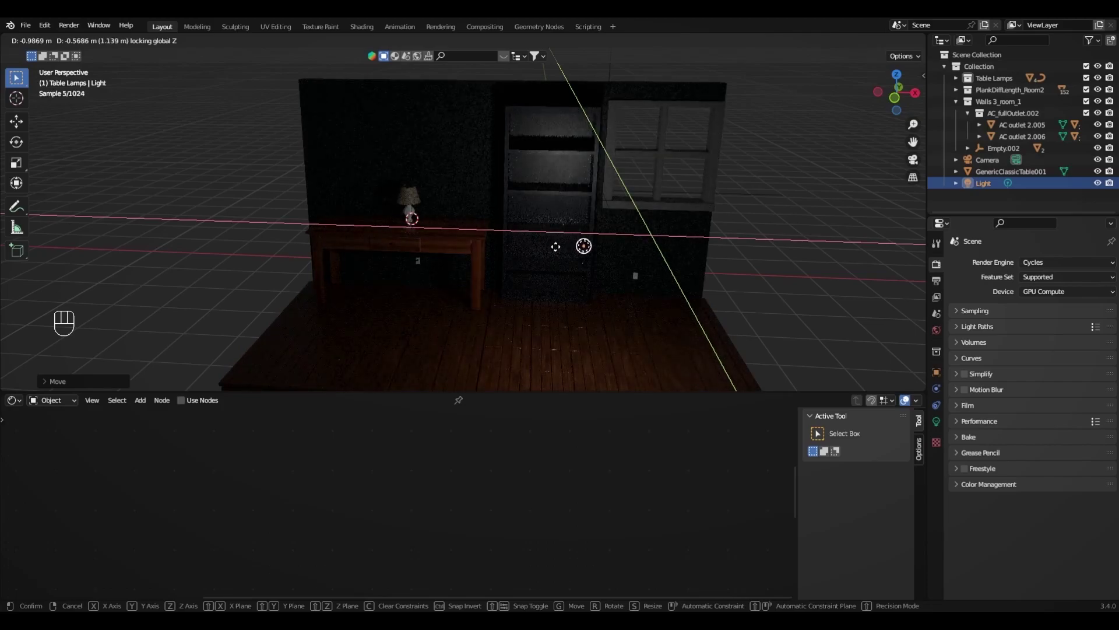
click(396, 250)
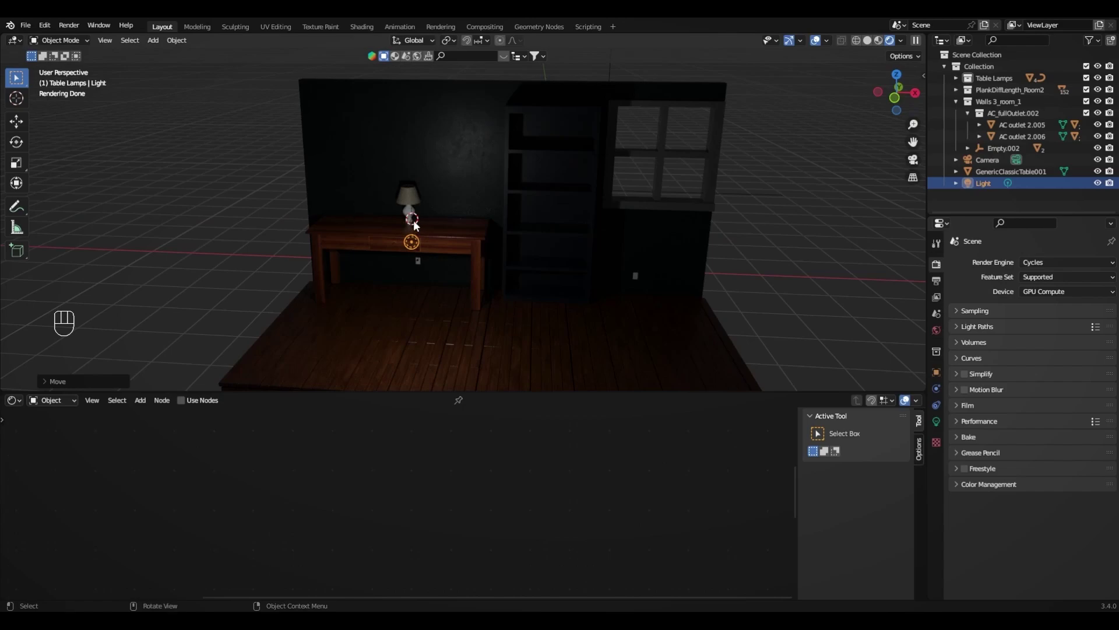
key(g)
key(shift+z)
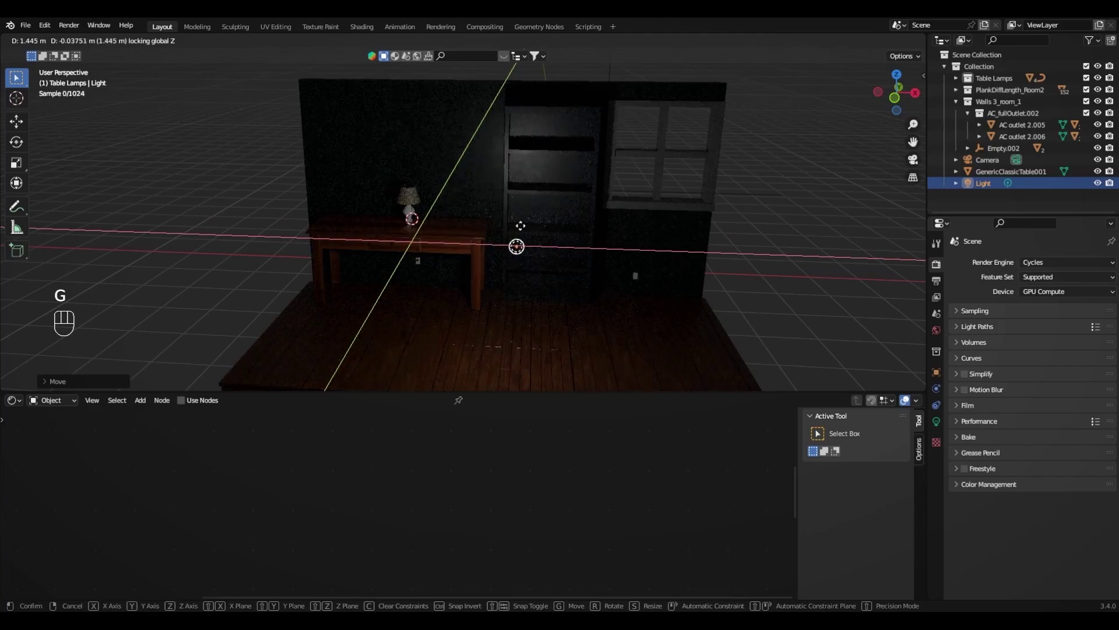
click(646, 229)
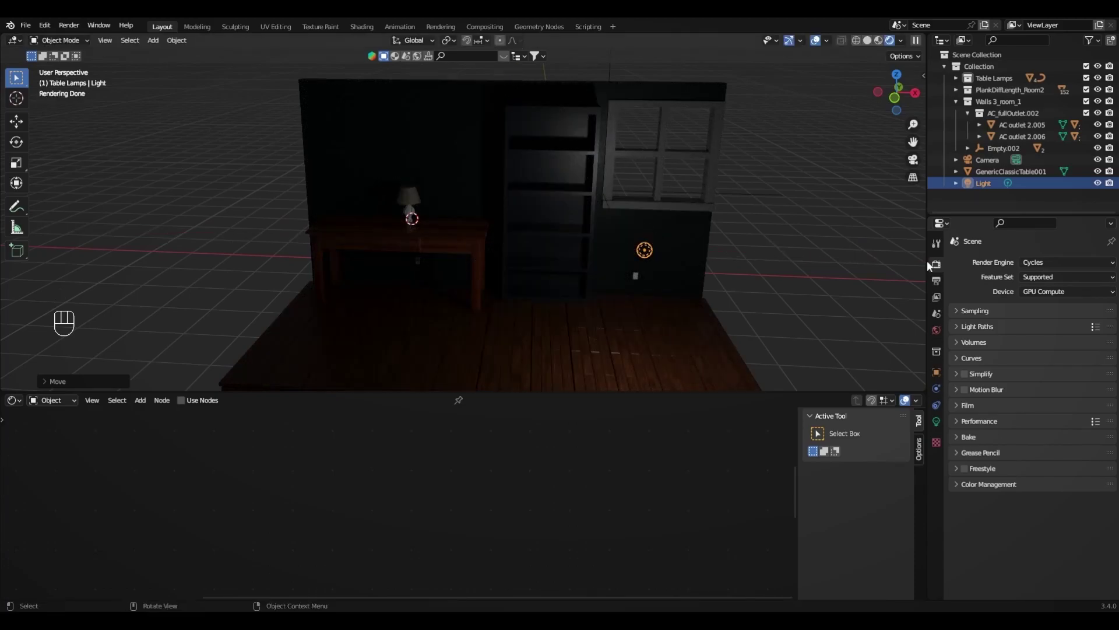
Step: Set the scene's render engine back to Eevee
click(1036, 262)
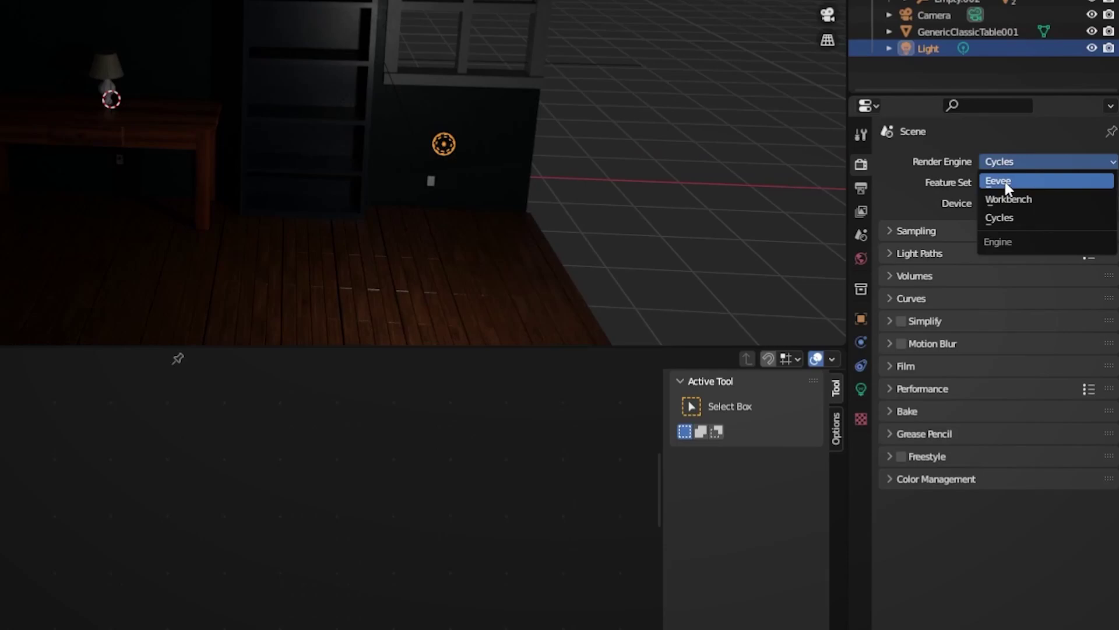
click(1004, 182)
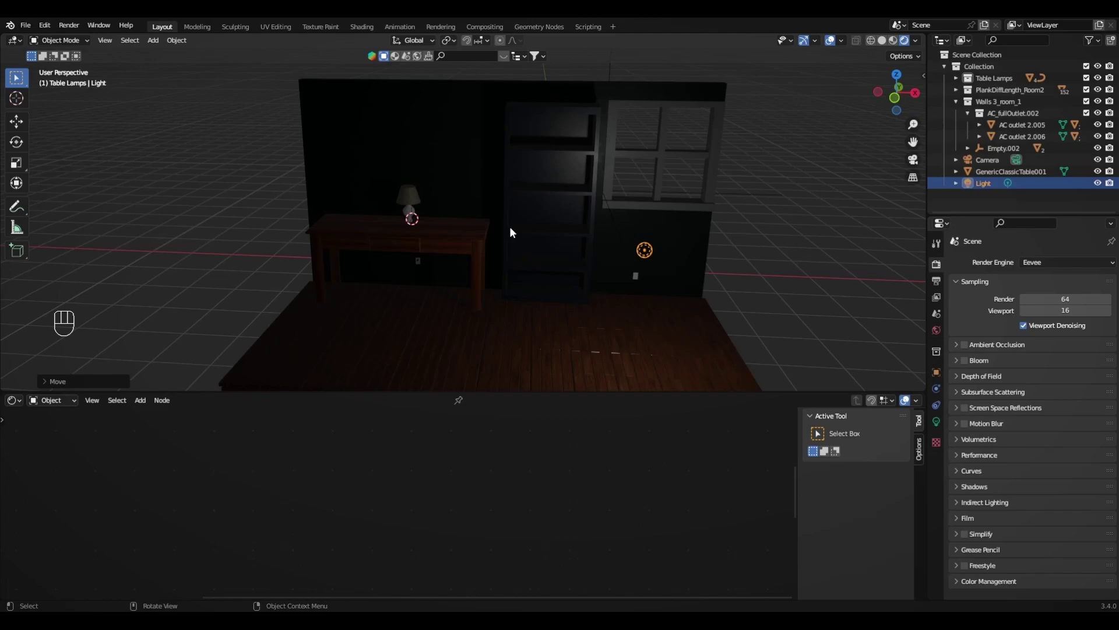
middle_drag(515, 233, 532, 219)
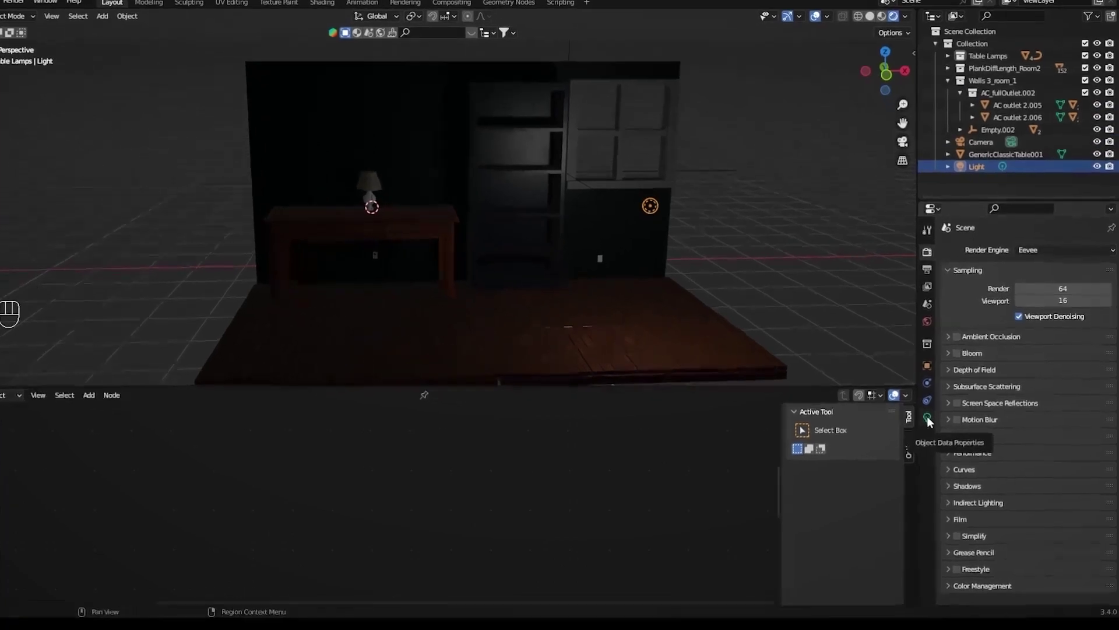
Step: Set the point light's power to 0 W
click(890, 401)
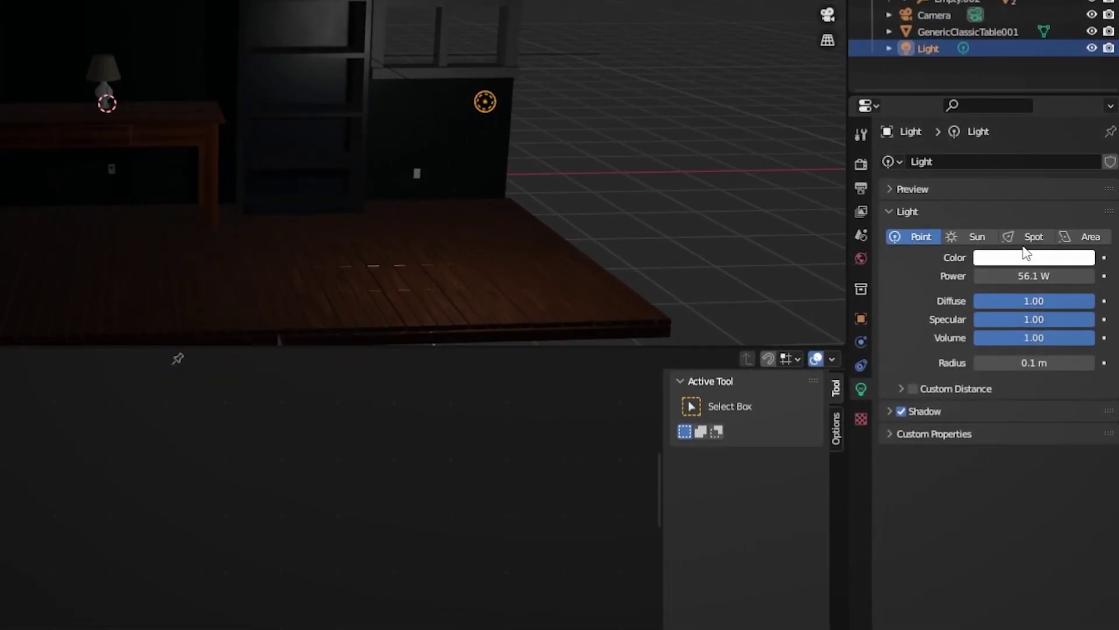
click(1036, 275)
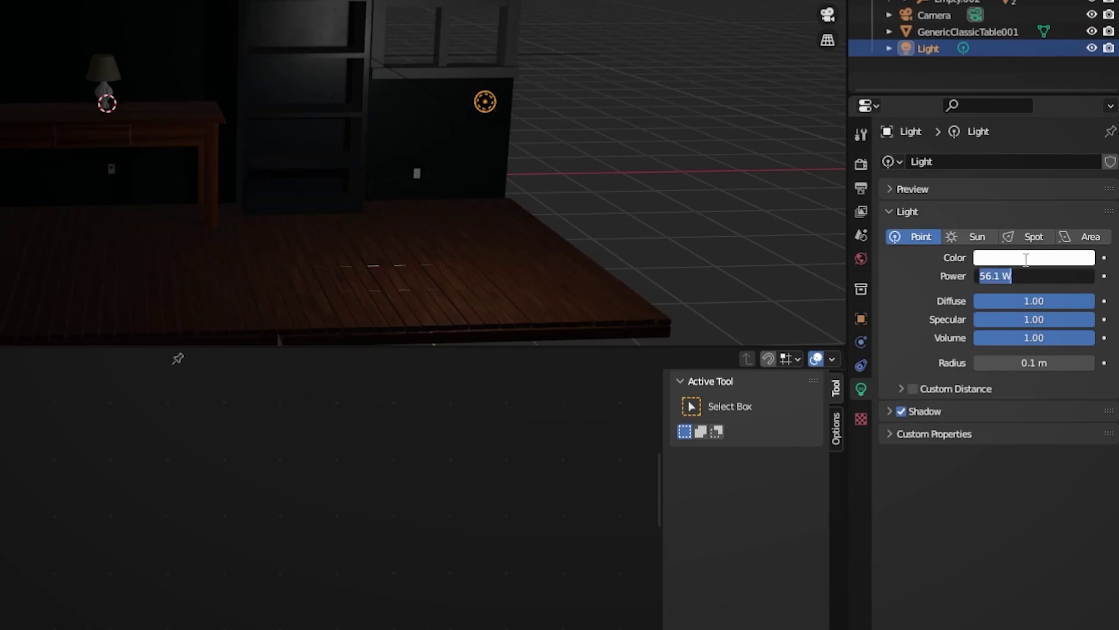
text(0)
key(Return)
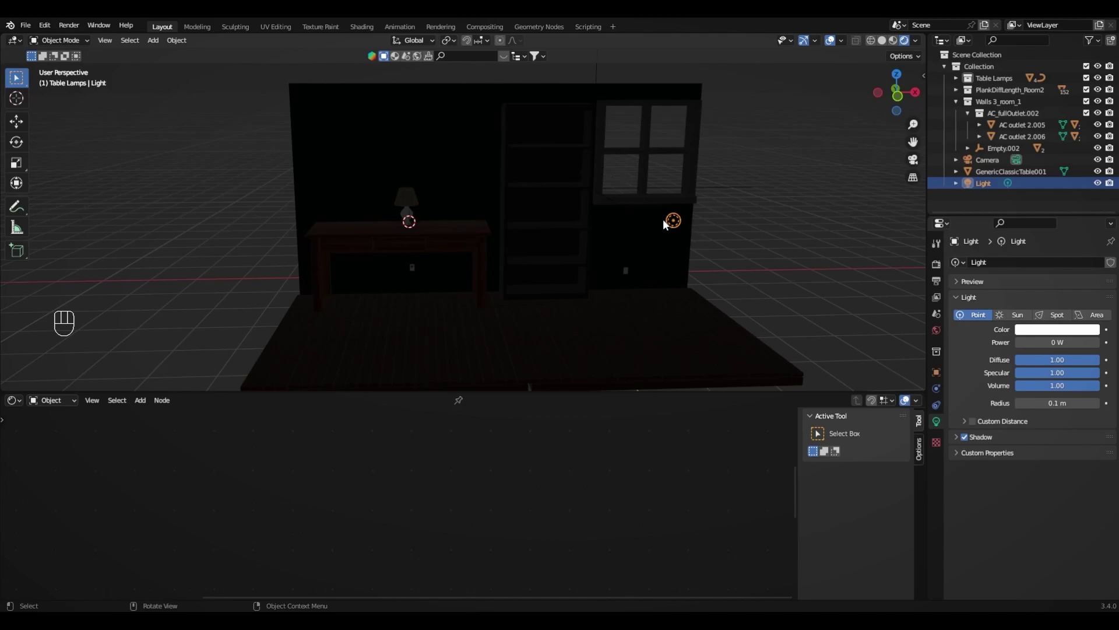
Step: Darken the World background colour to full black
middle_drag(629, 212, 612, 224)
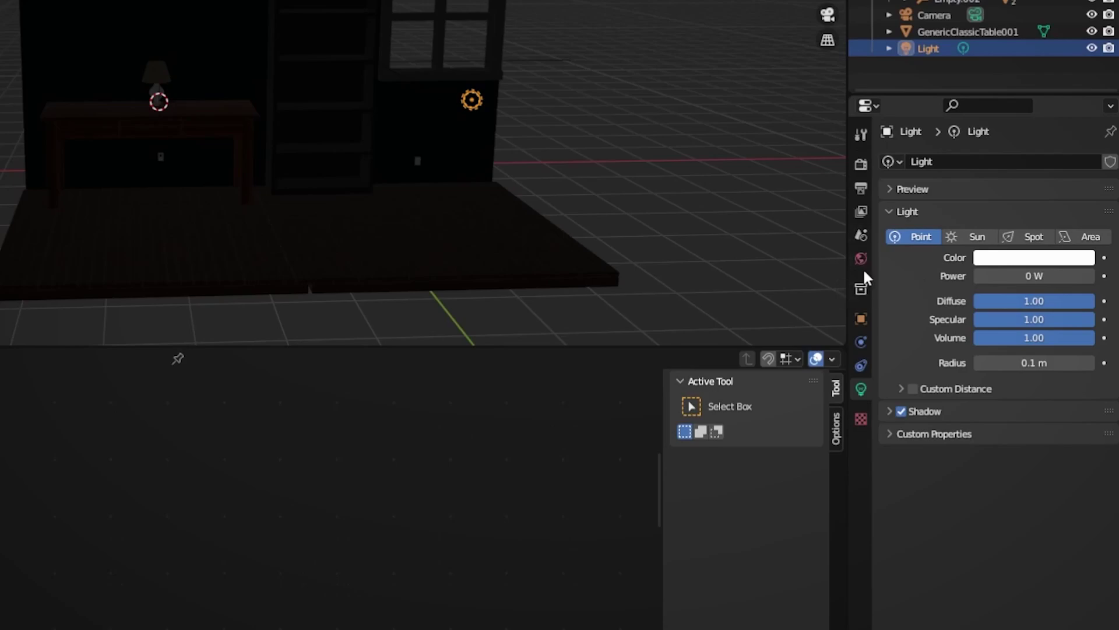
click(862, 260)
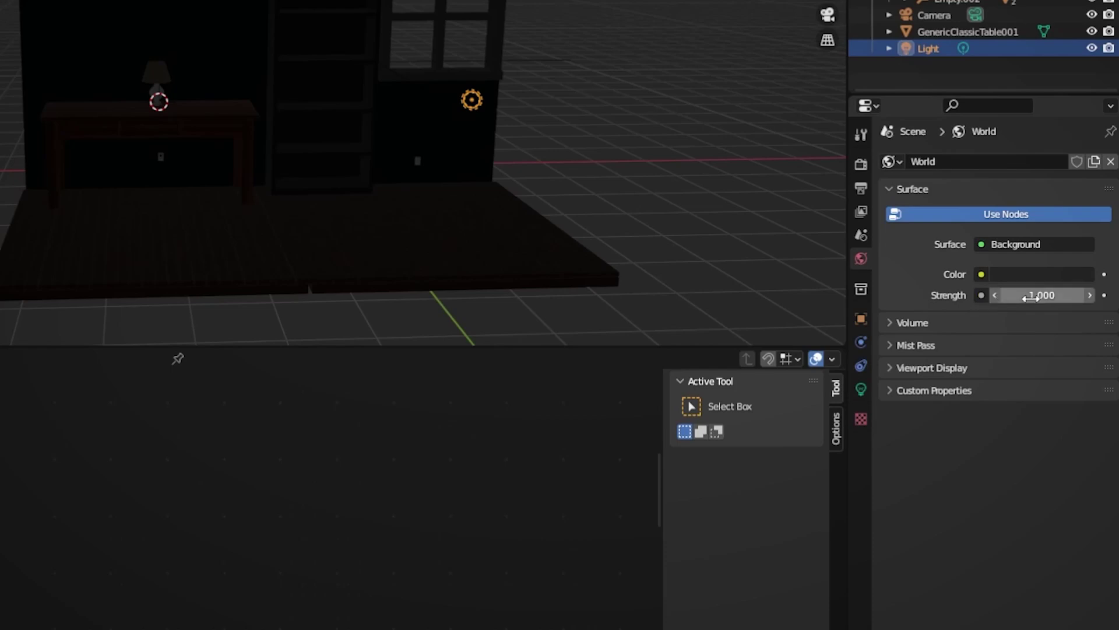
click(1034, 277)
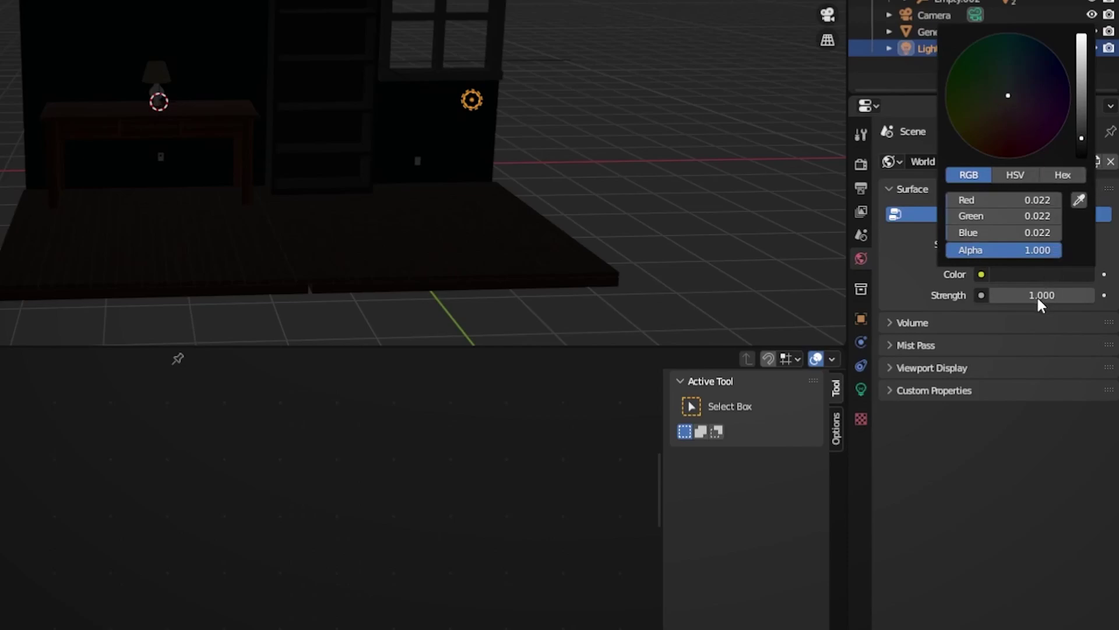
click(1059, 274)
drag(1082, 149, 1082, 156)
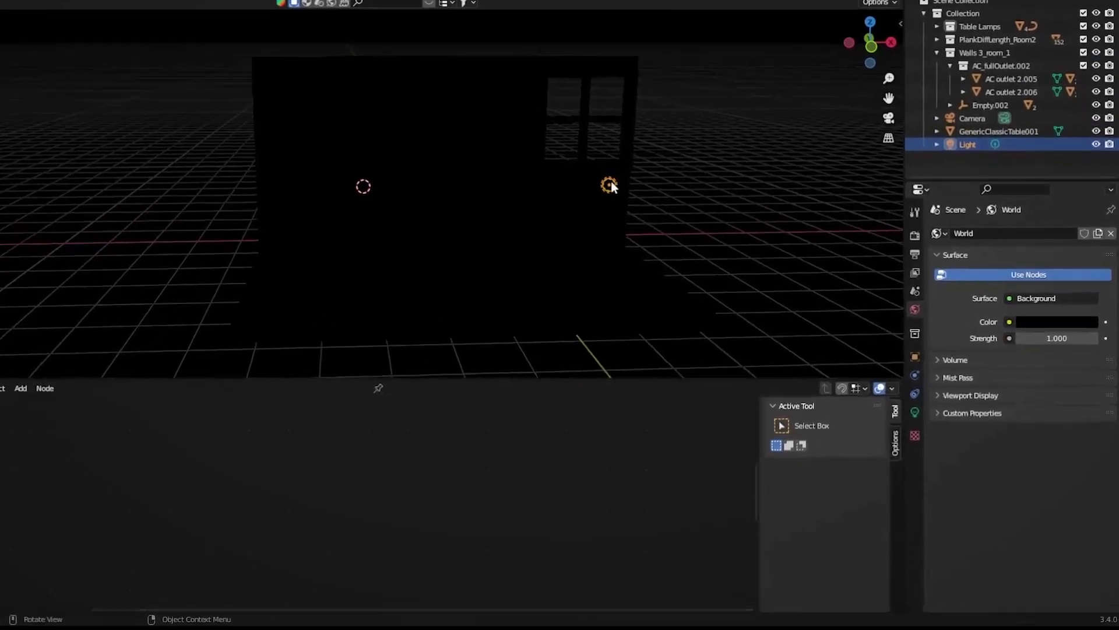
Step: Try a power of 10 W on the point light, and raise it to 100 W
click(861, 390)
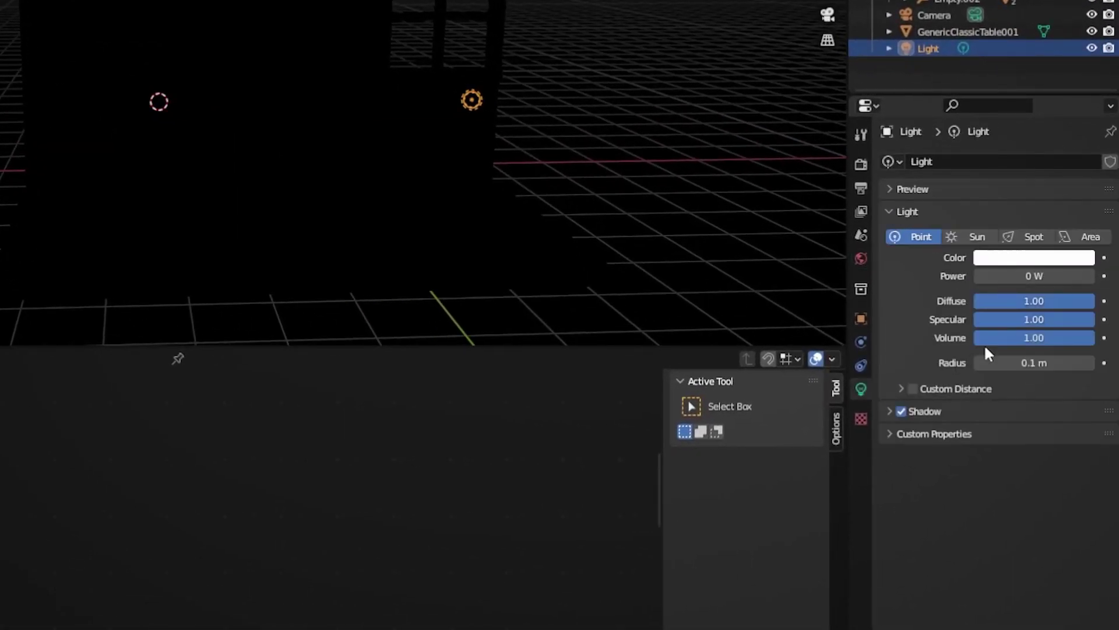
click(1034, 274)
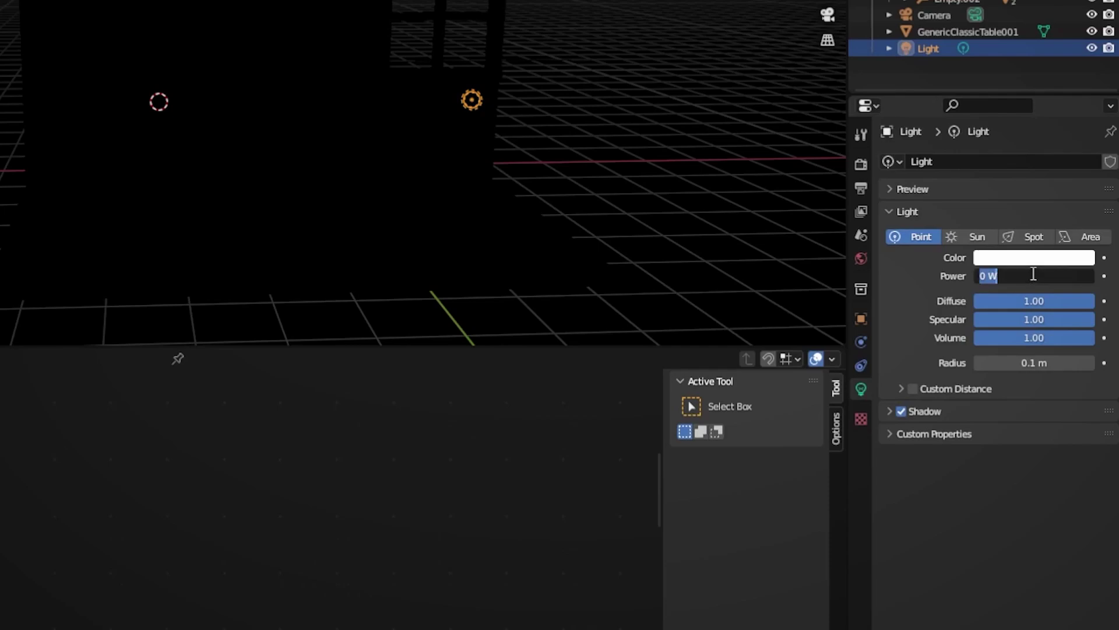
text(10)
key(Return)
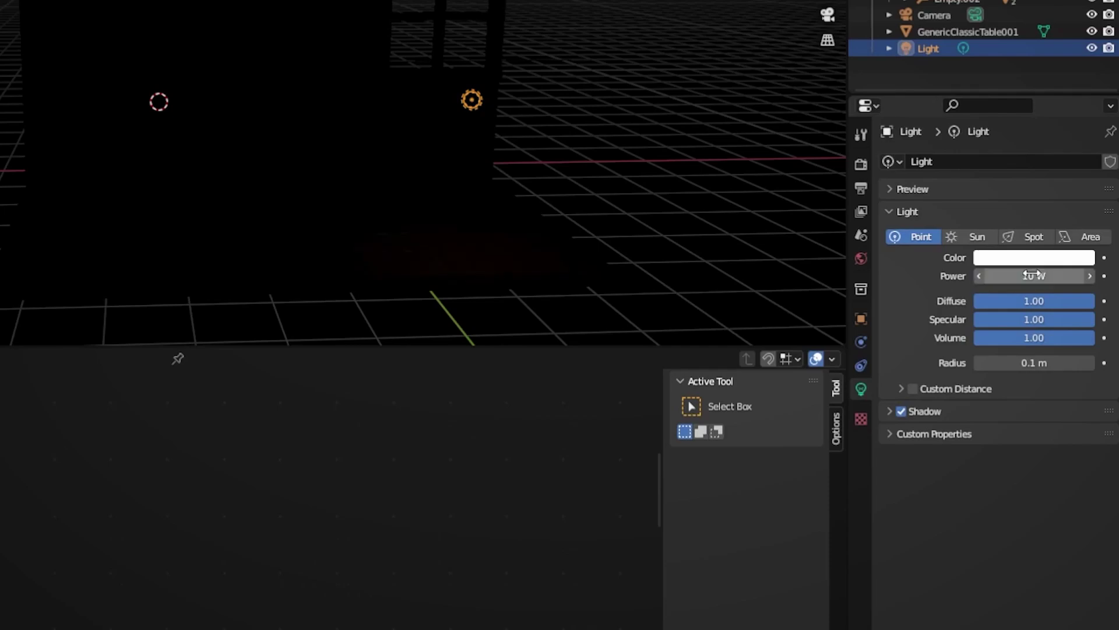
click(1036, 278)
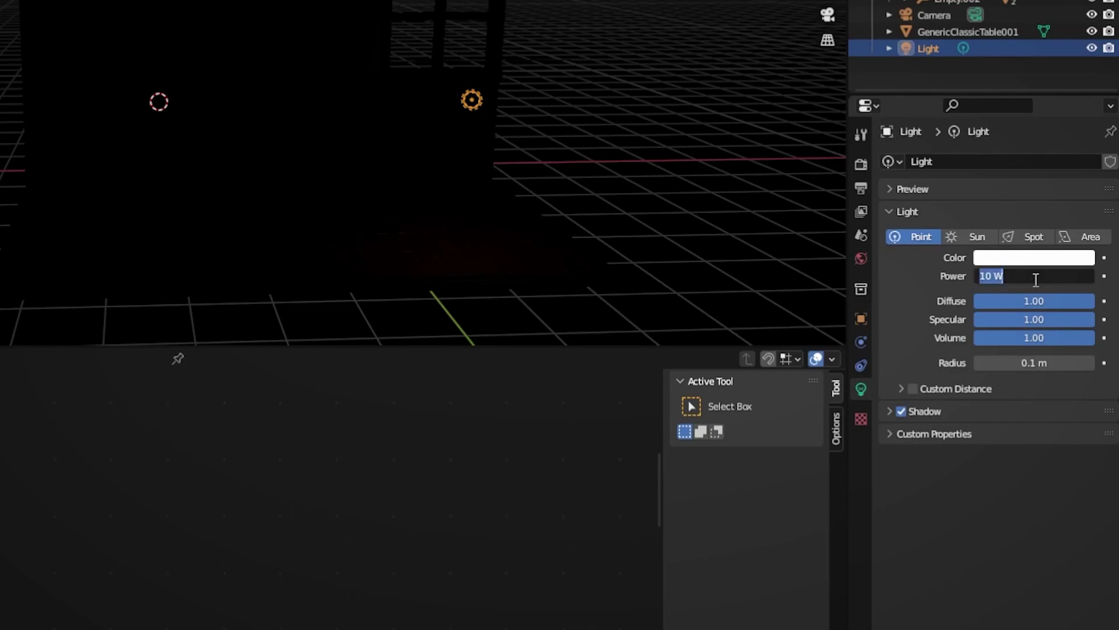
text(100)
key(Return)
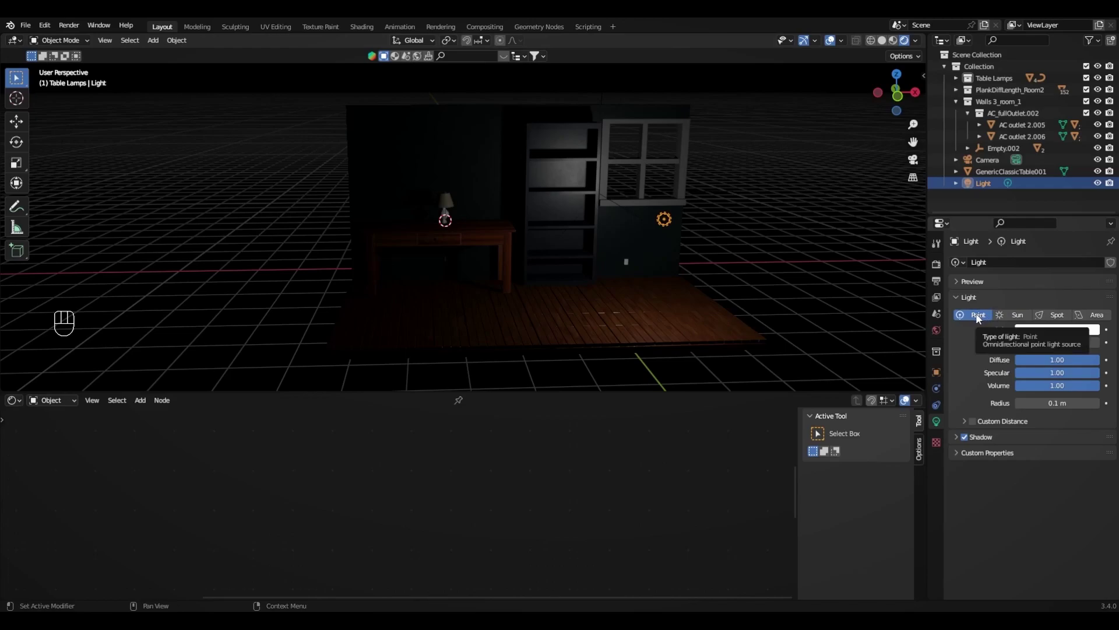
Step: Try the Spot type on the 100 W light, and change the light to the Area type
click(1049, 316)
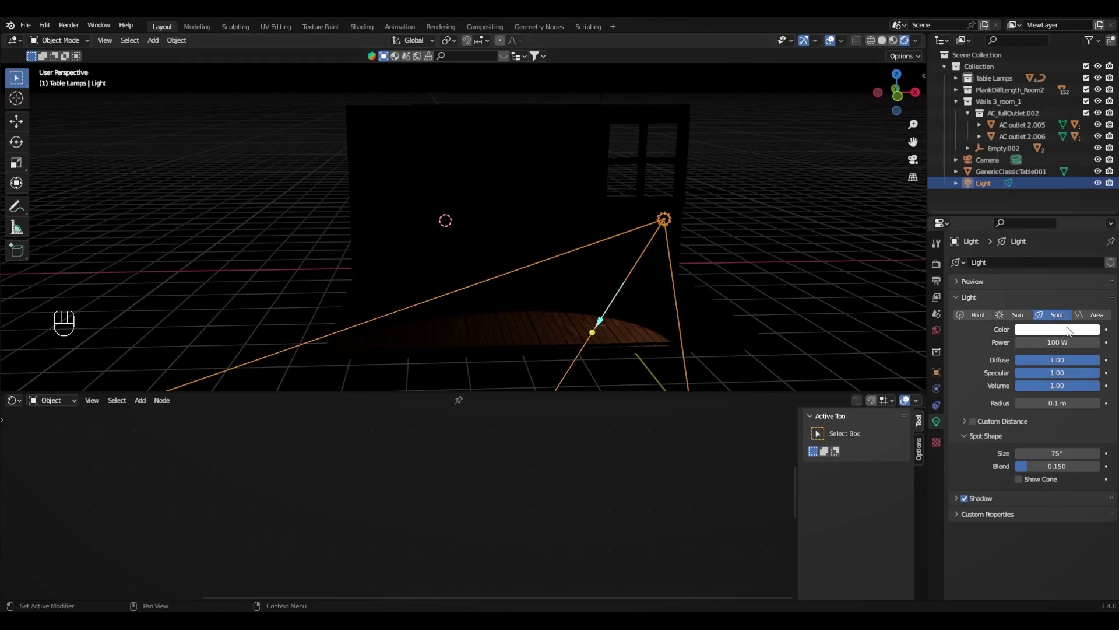
click(1094, 316)
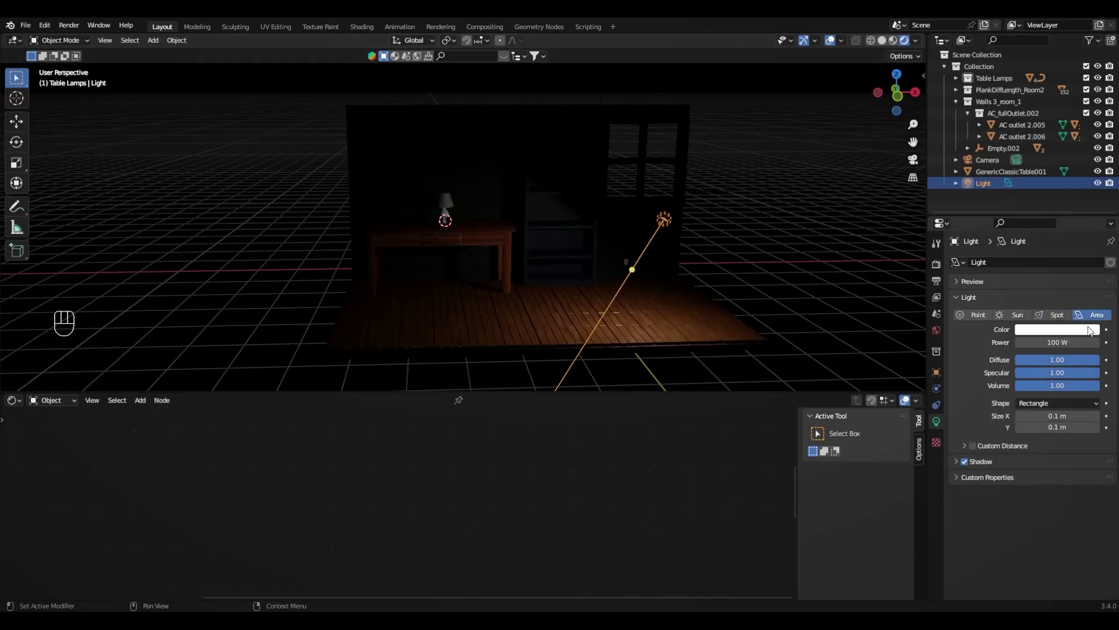
Step: Try the Sun type with a strength of 20, and change the light to the Point type
click(1014, 315)
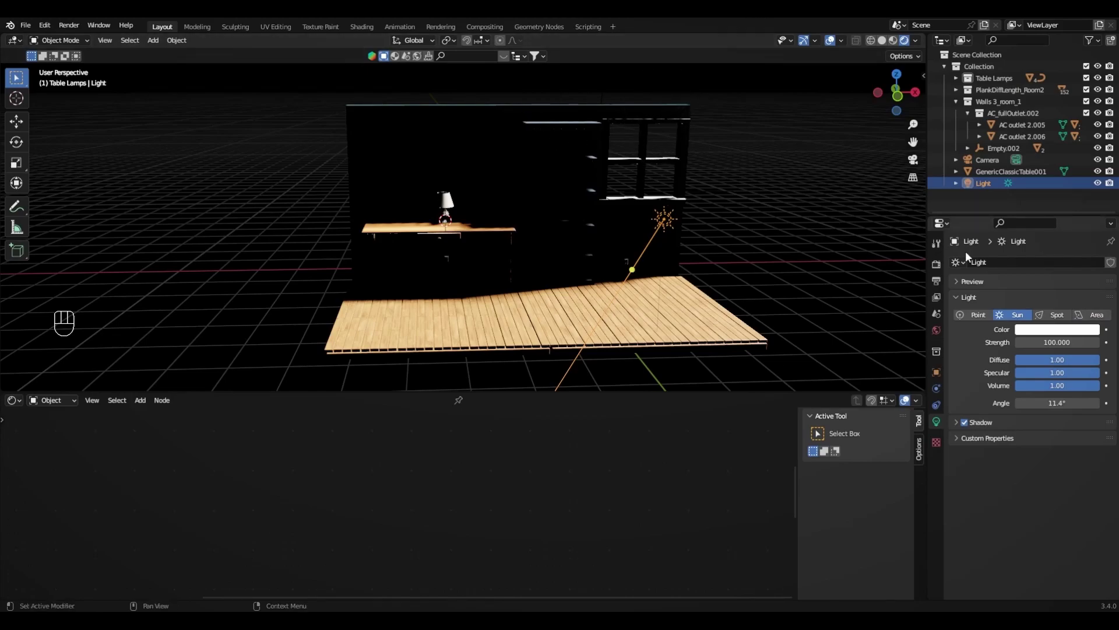
click(1052, 342)
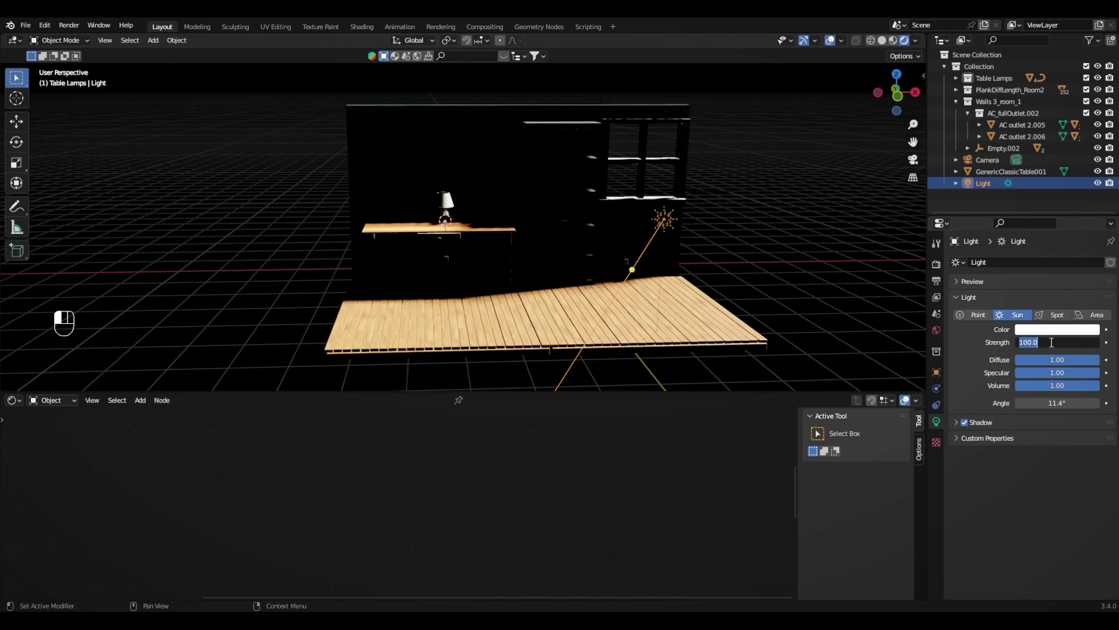
text(20)
key(Return)
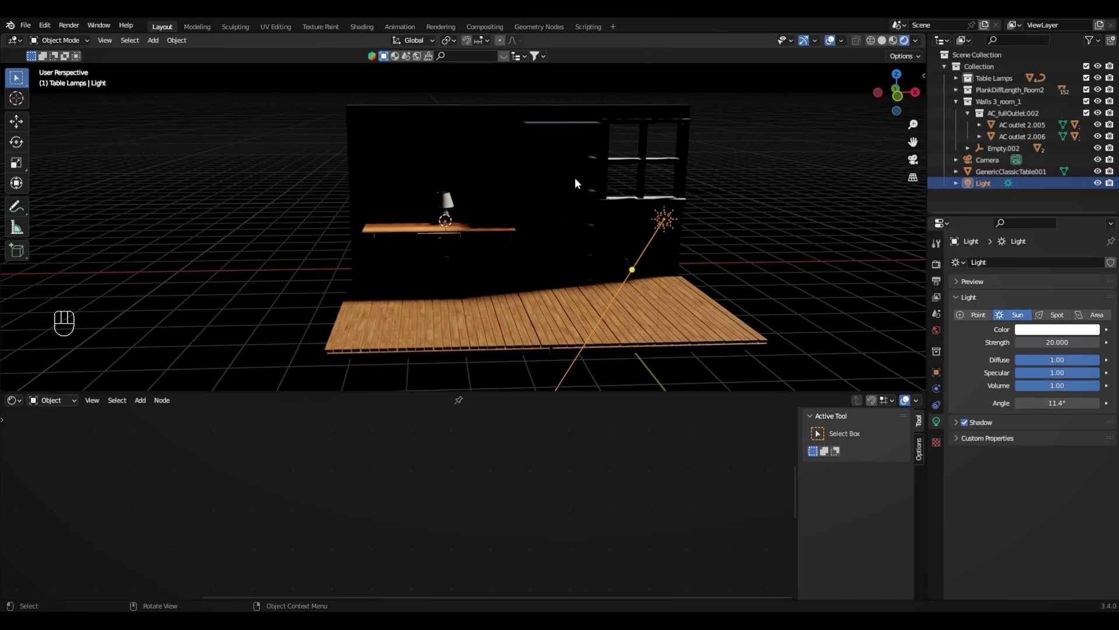
click(980, 315)
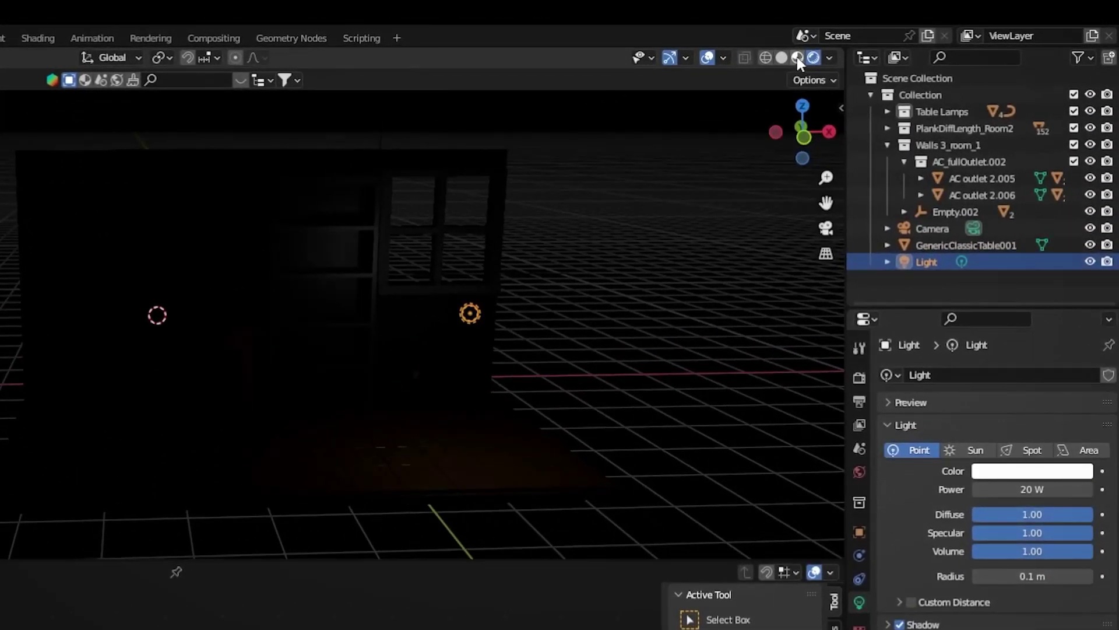
Step: Display the scene in Material Preview shading and add a mesh plane at the 3D cursor on the table
click(797, 57)
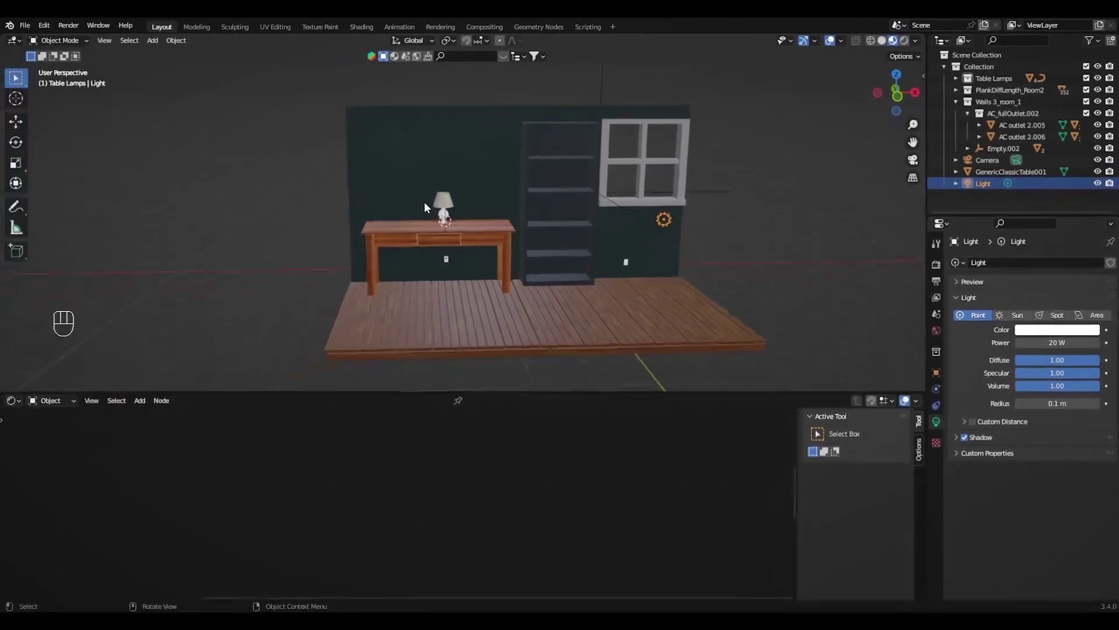
middle_drag(423, 208, 444, 221)
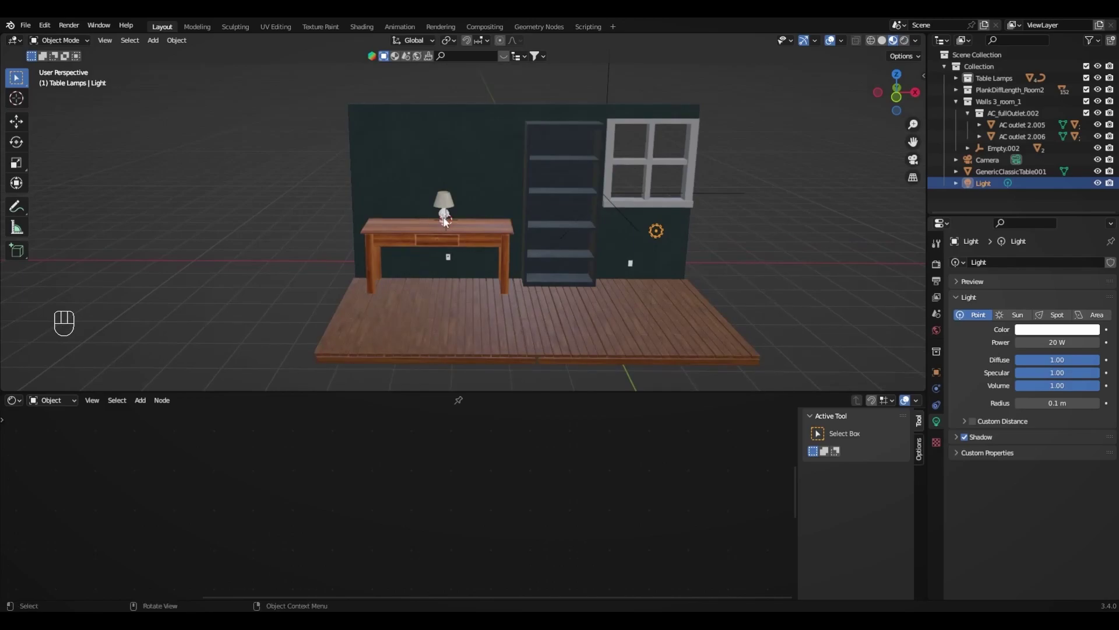
key(shift+a)
mouse_move(445, 222)
click(494, 218)
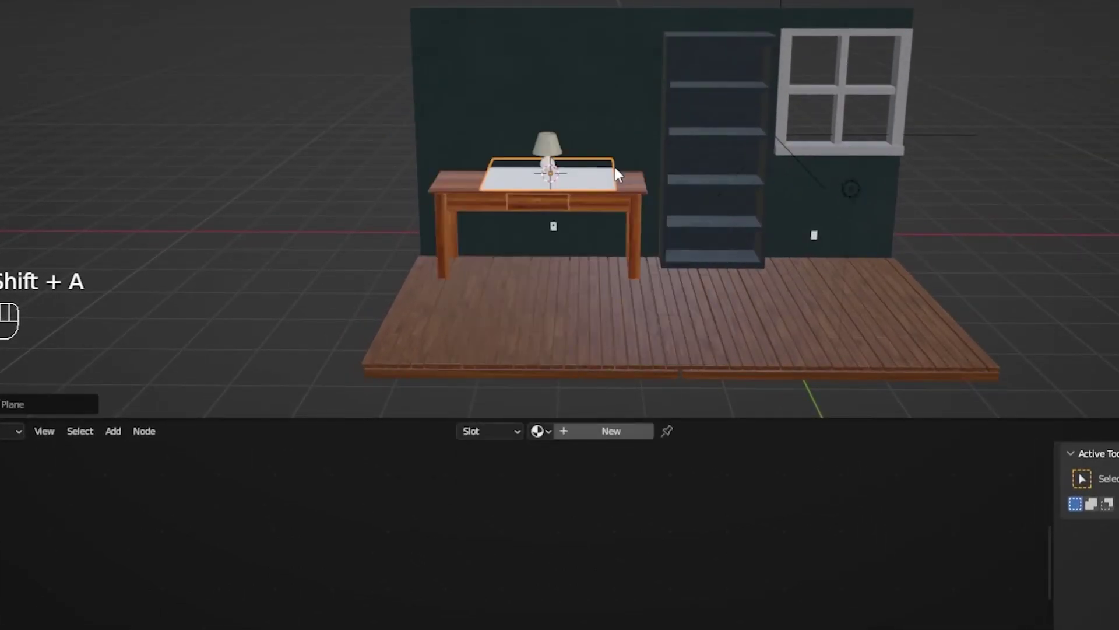
Step: Scale the plane's mesh down in Edit Mode to roughly the width of the lampshade
scroll(554, 166, up, 4)
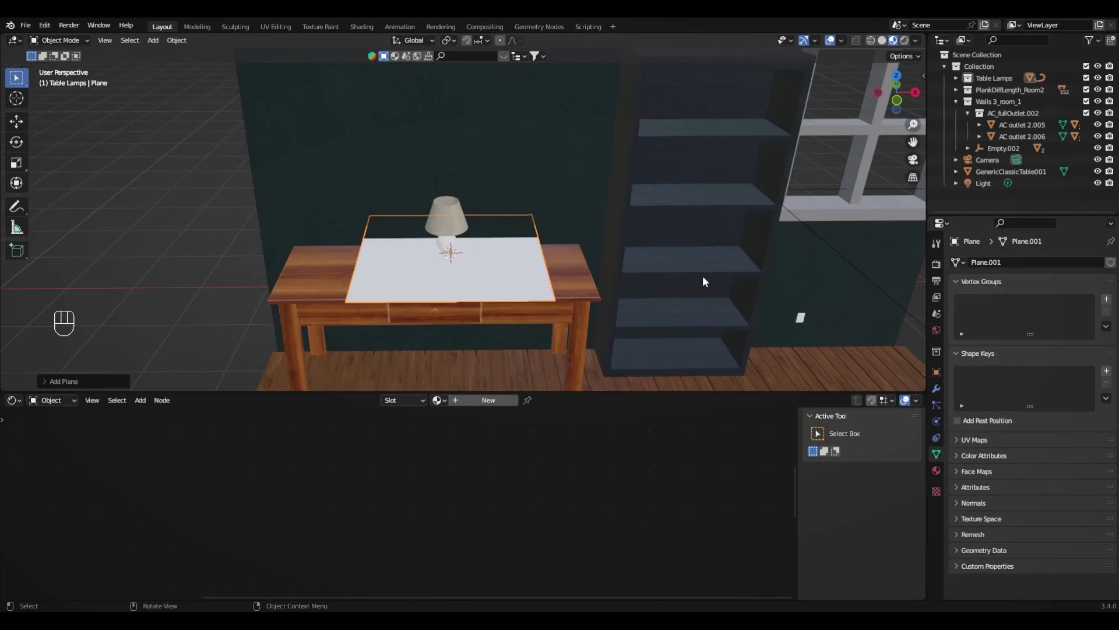
key(Tab)
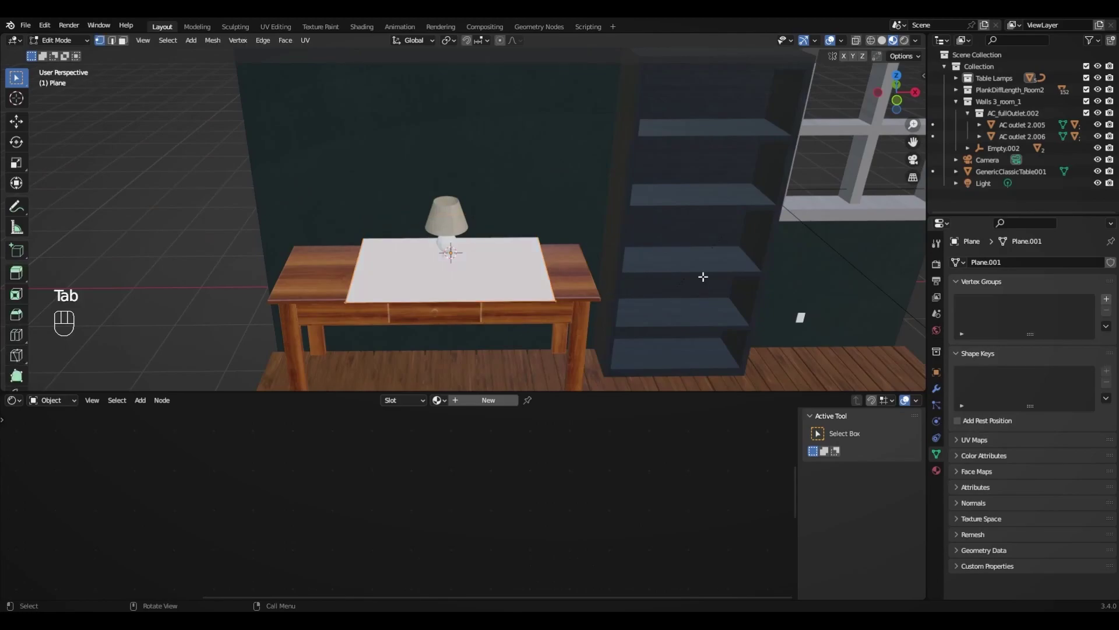
key(s)
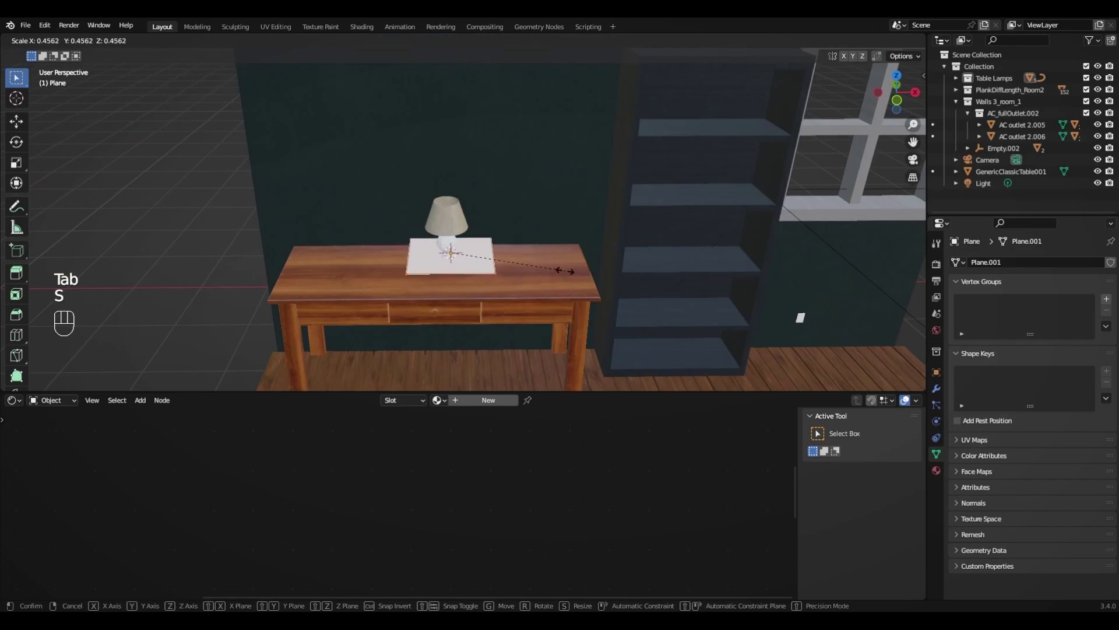
click(511, 265)
key(Tab)
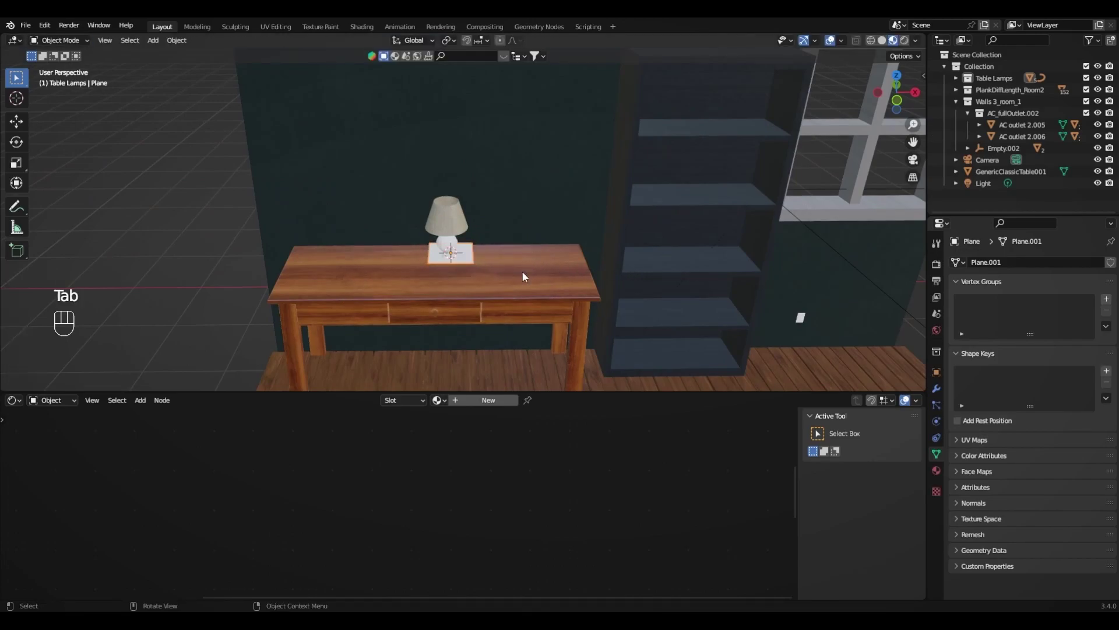
Step: Raise the plane along the Z axis until it sits just above the lampshade
key(g)
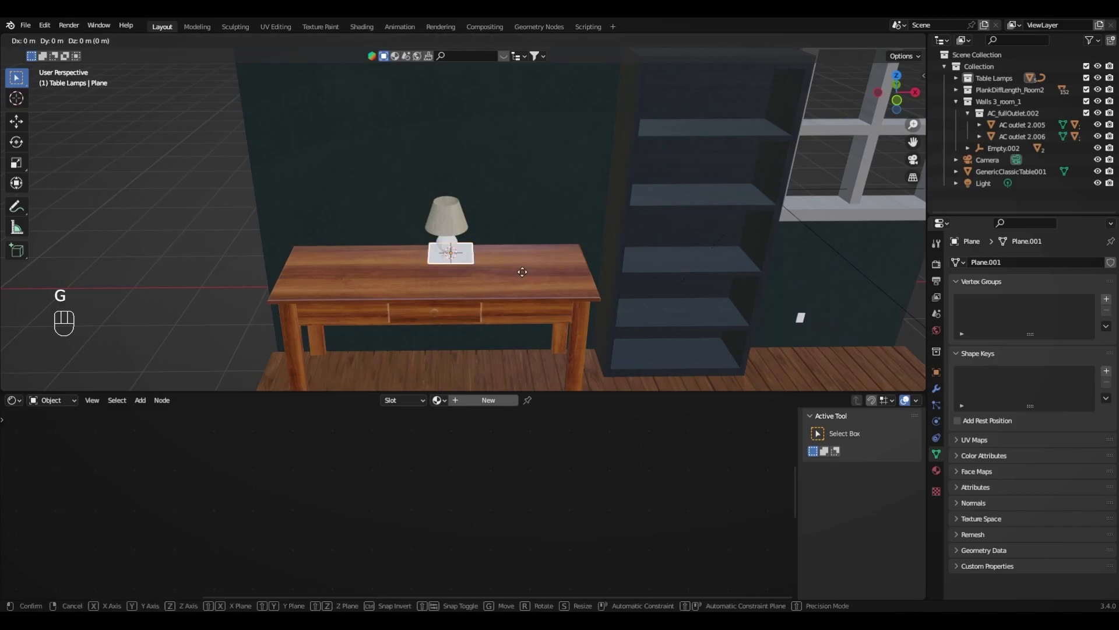
key(z)
click(518, 217)
middle_drag(516, 224, 516, 208)
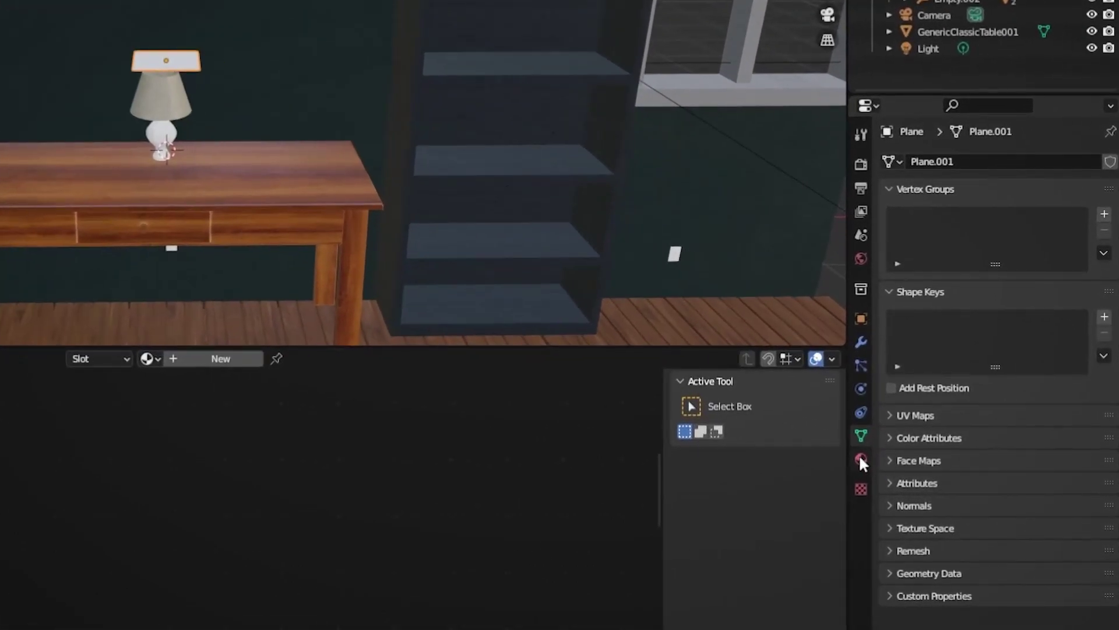
Step: Assign the existing "light" material to the plane
click(910, 468)
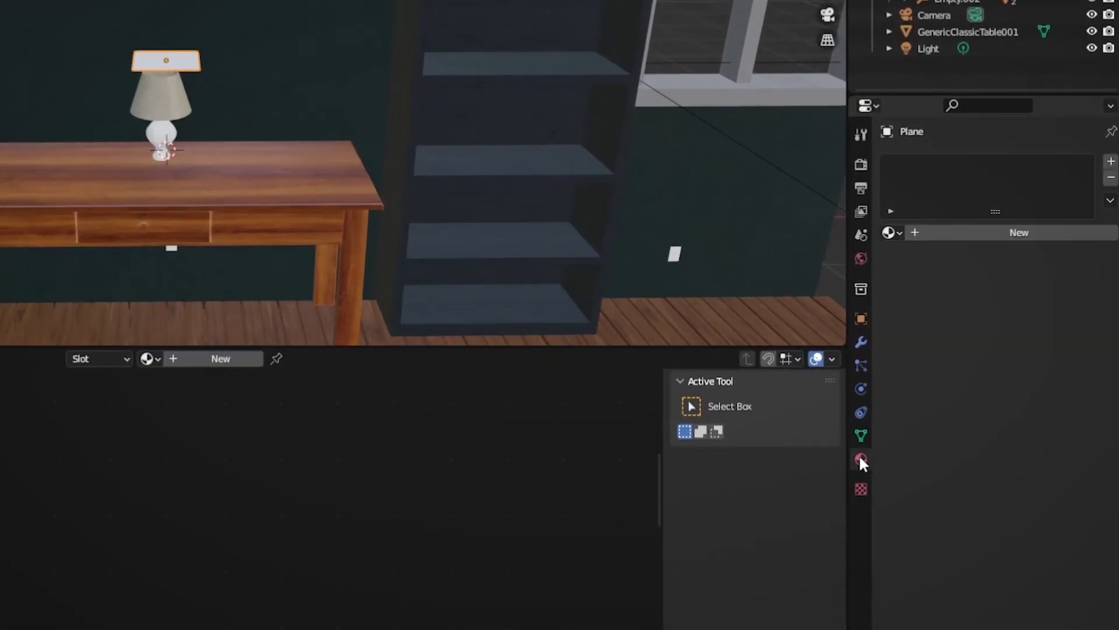
click(895, 233)
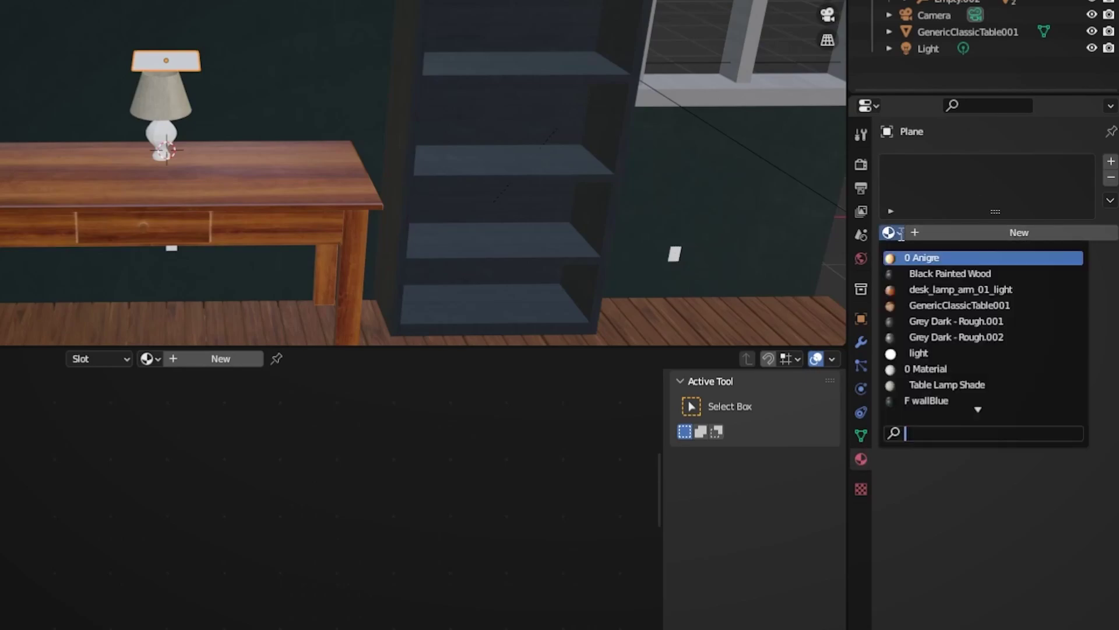
click(950, 350)
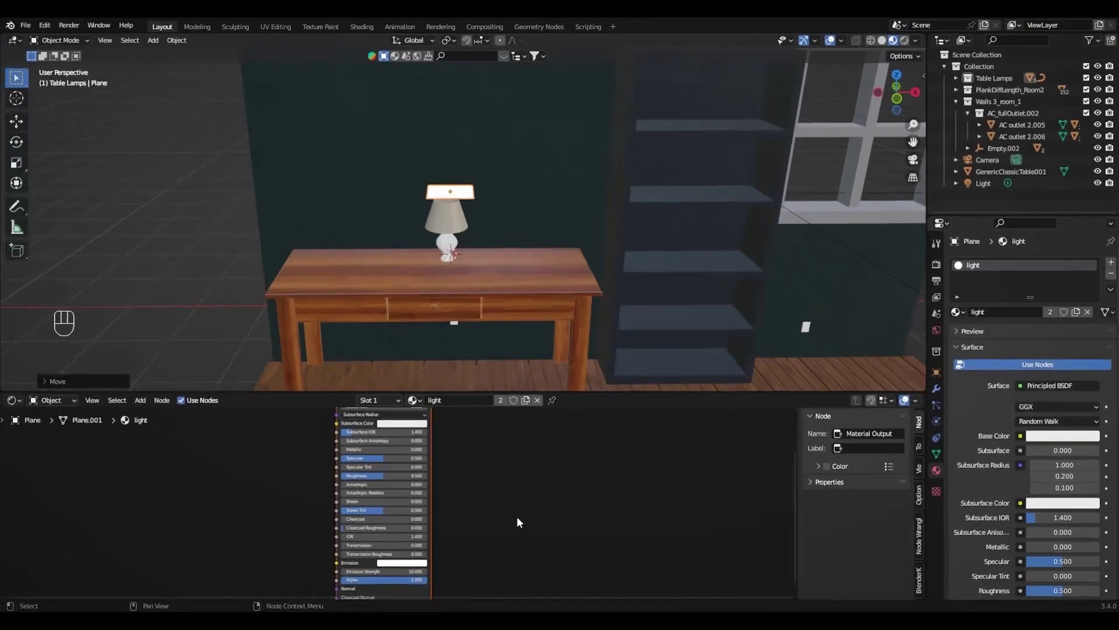
Step: Examine the emission colour and emission strength in the plane's "light" material nodes
middle_drag(501, 497, 550, 533)
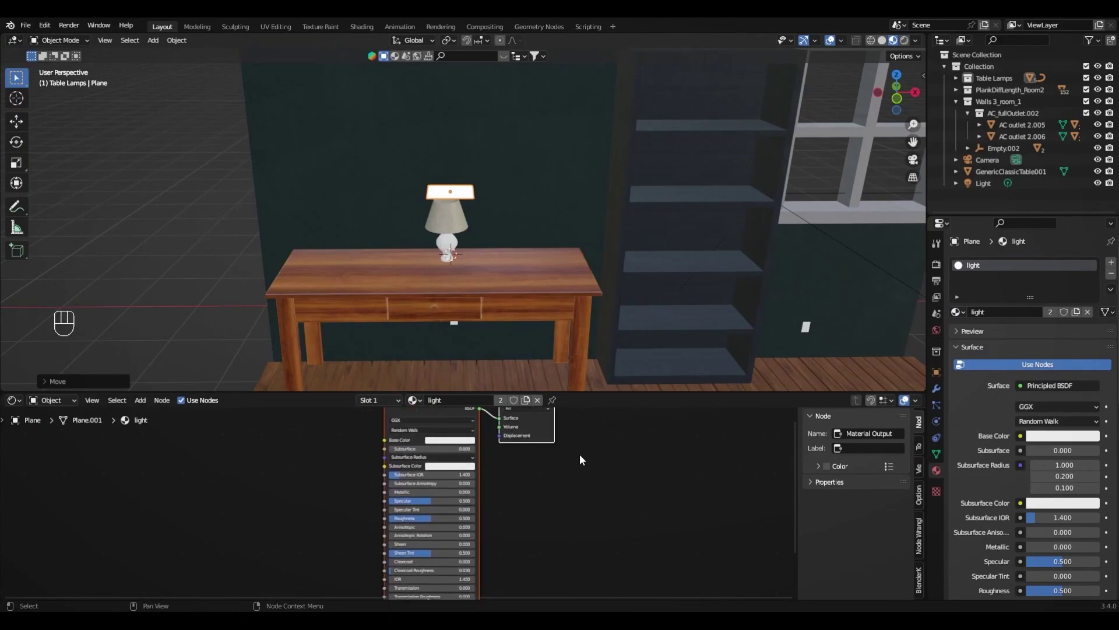
middle_drag(527, 530, 532, 406)
scroll(527, 521, up, 1)
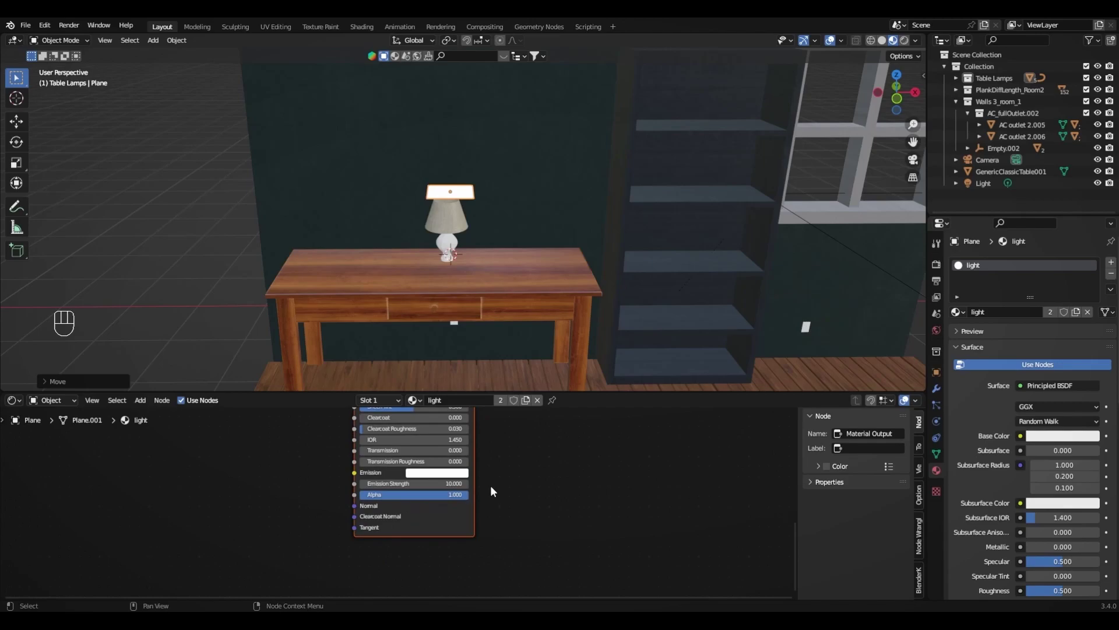
scroll(385, 487, up, 1)
double_click(373, 476)
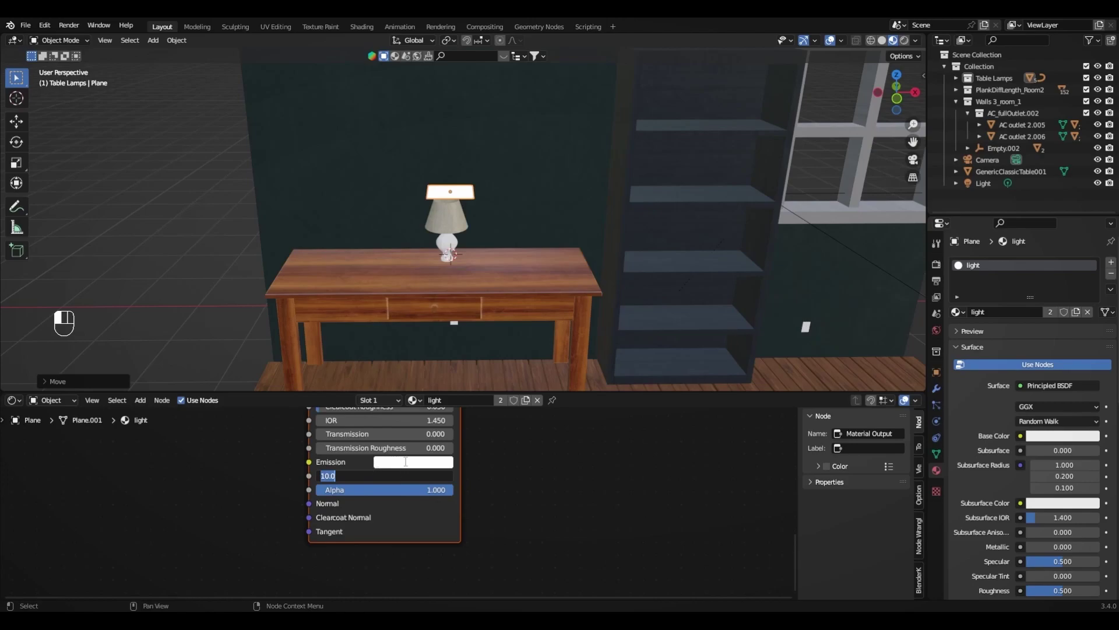
click(525, 458)
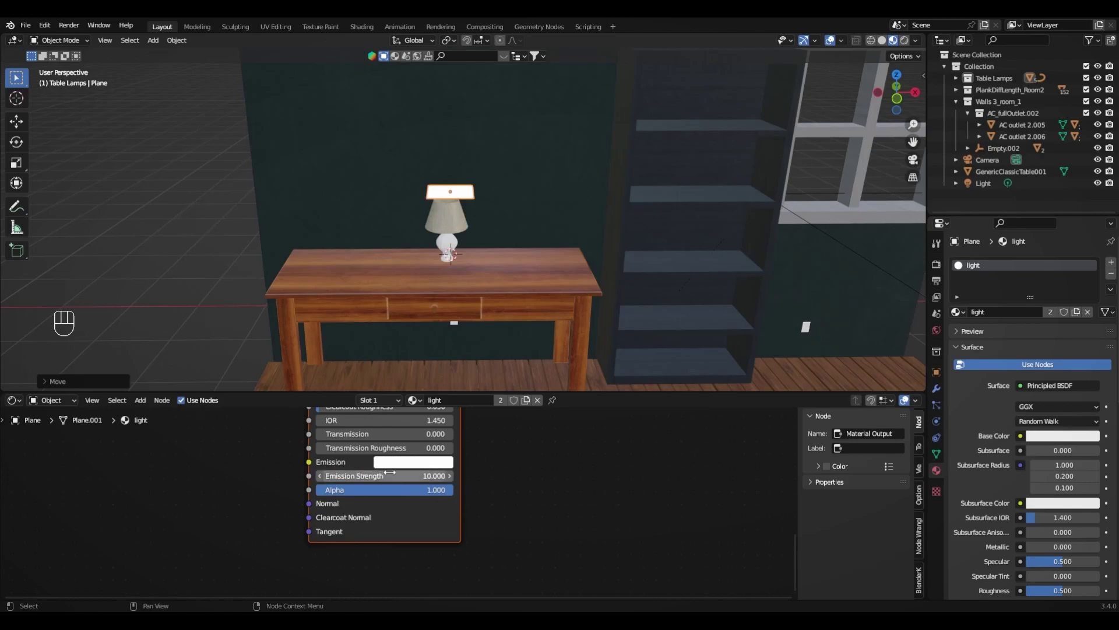
middle_drag(492, 458, 516, 507)
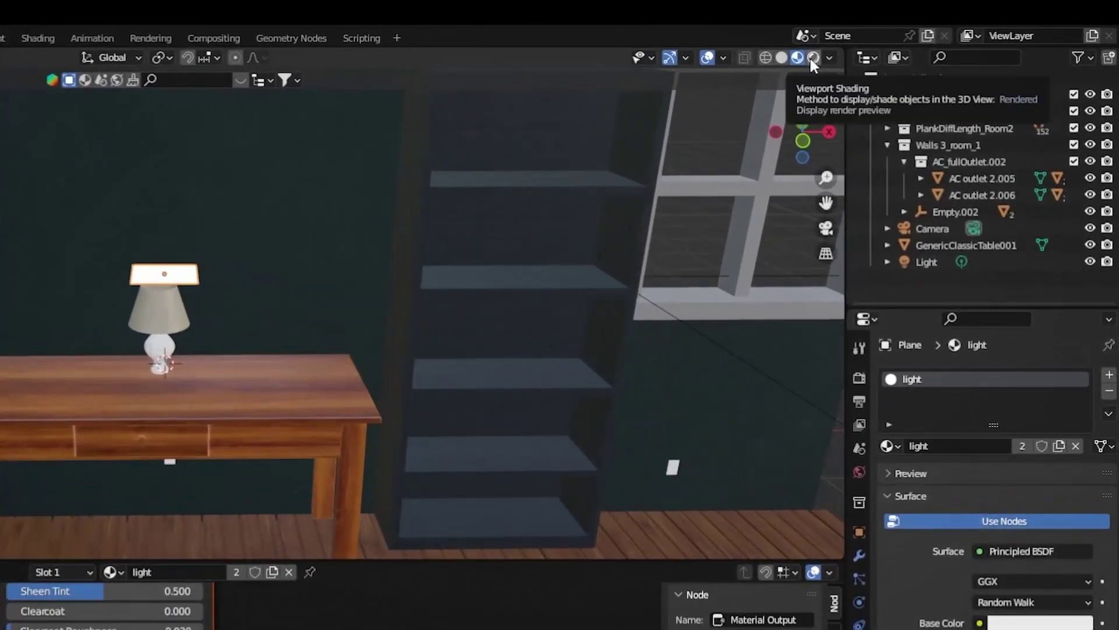
Step: Preview the emissive plane above the lamp in Rendered shading
click(888, 44)
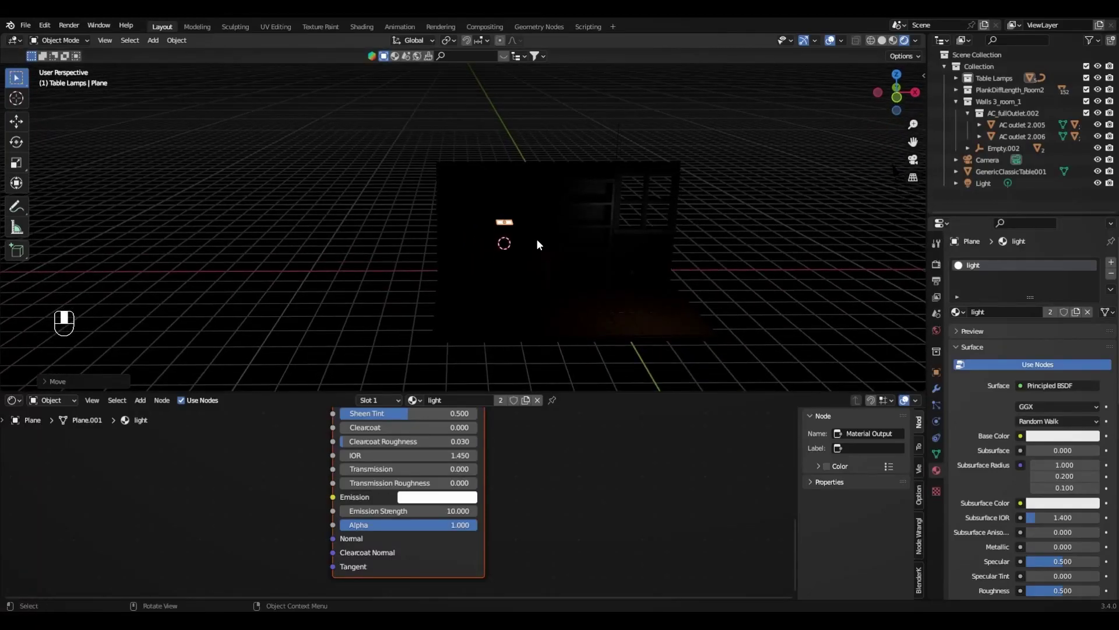
scroll(535, 215, up, 3)
scroll(519, 226, up, 2)
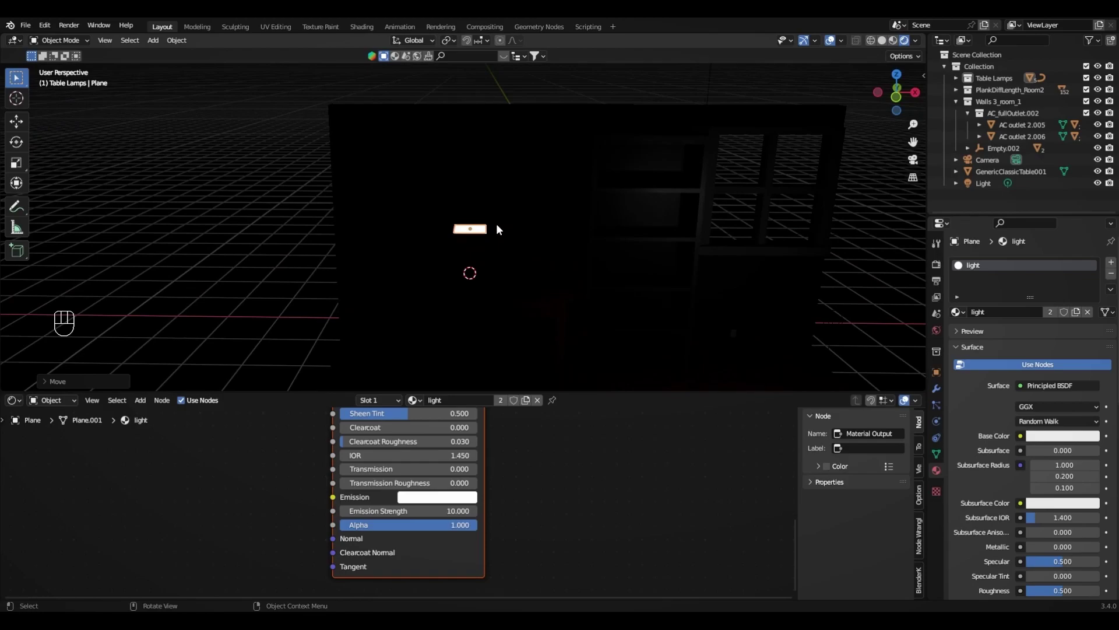
shift+middle_drag(546, 262, 530, 227)
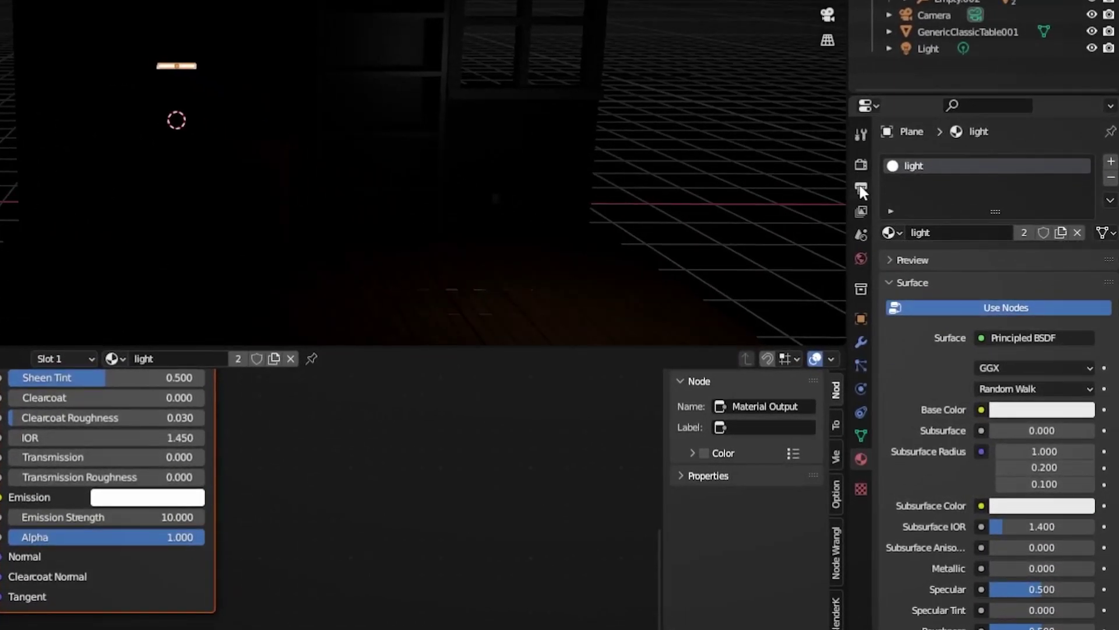
Step: Switch the scene's render engine to Cycles
click(910, 247)
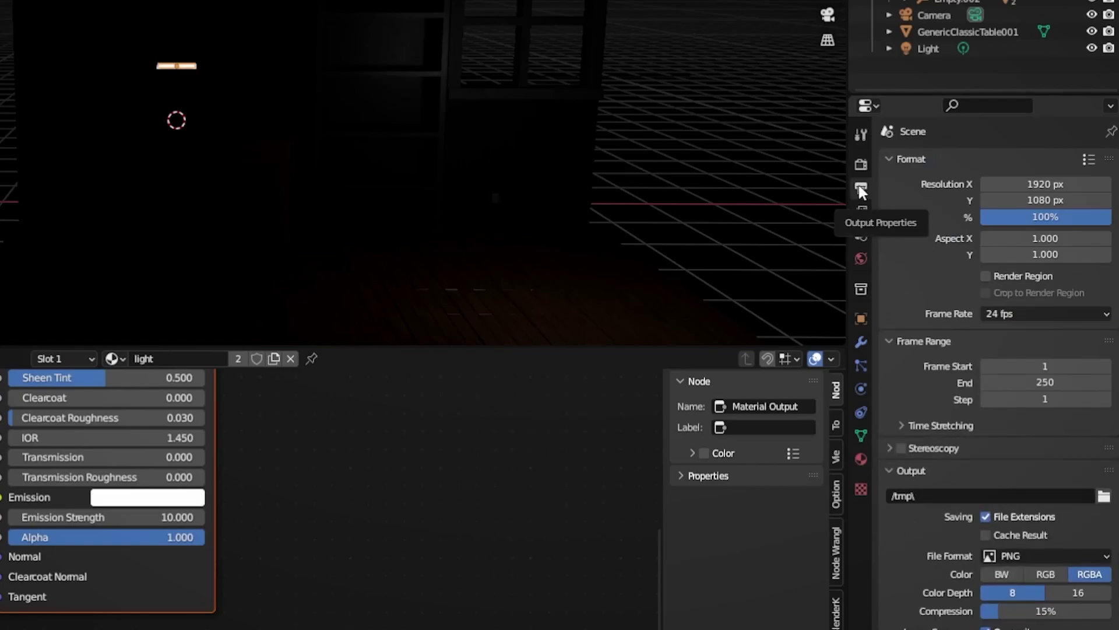
click(858, 166)
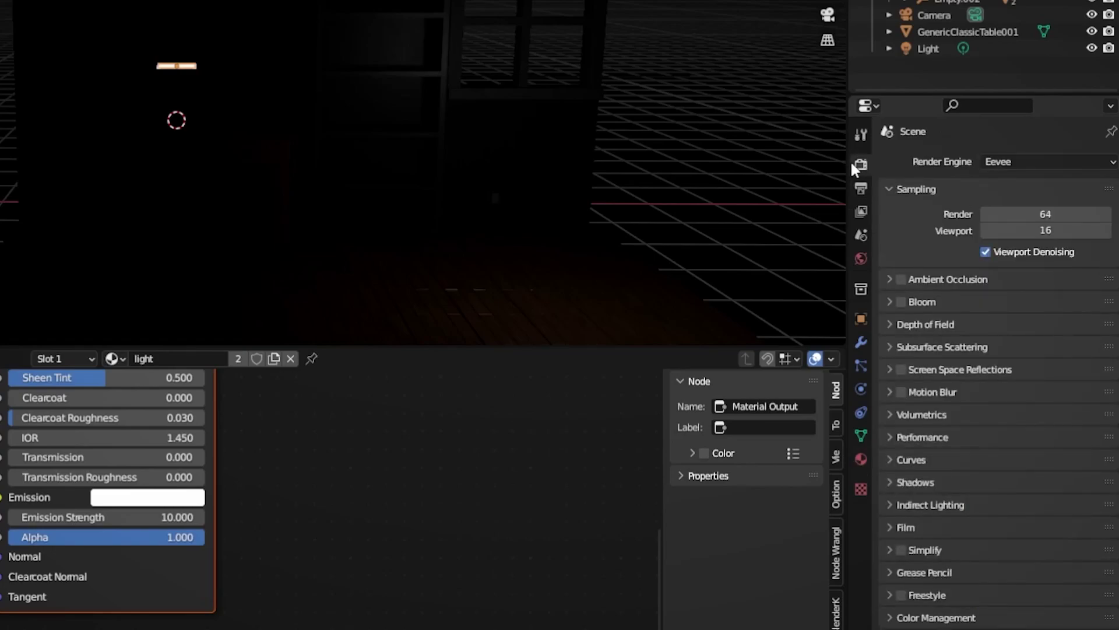
click(1001, 162)
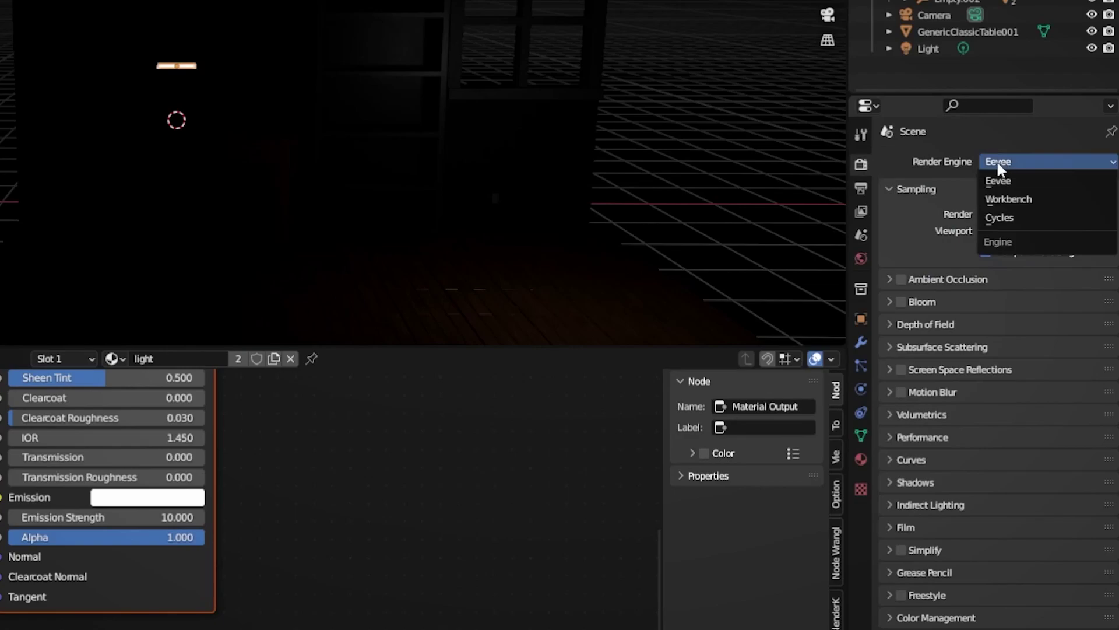
click(1000, 218)
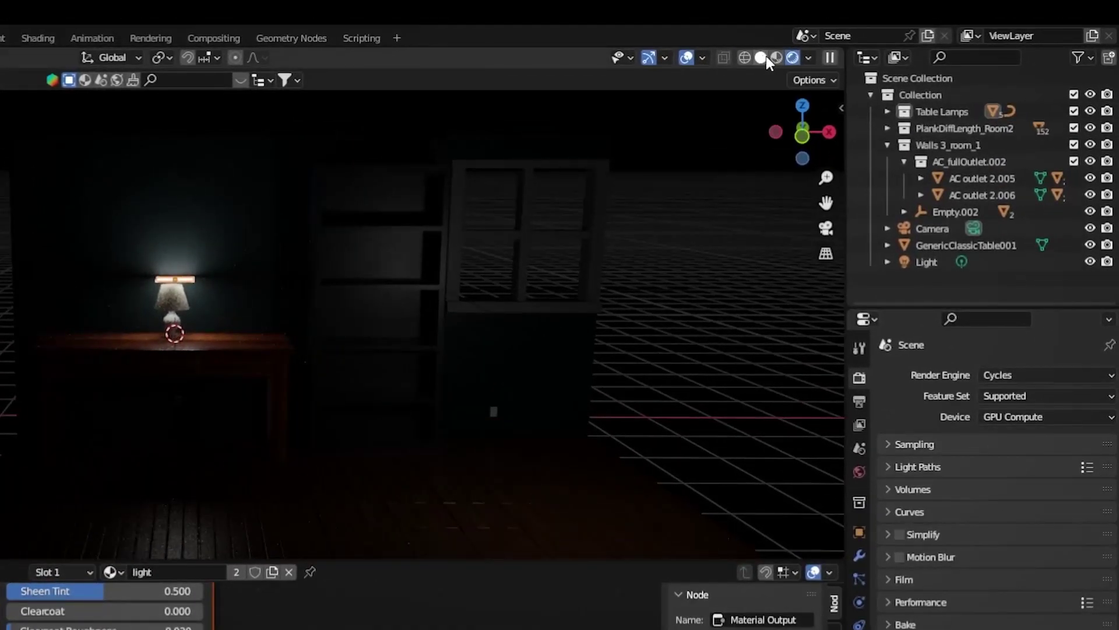
Step: Return to Material Preview shading and delete the emissive plane above the lamp
click(851, 45)
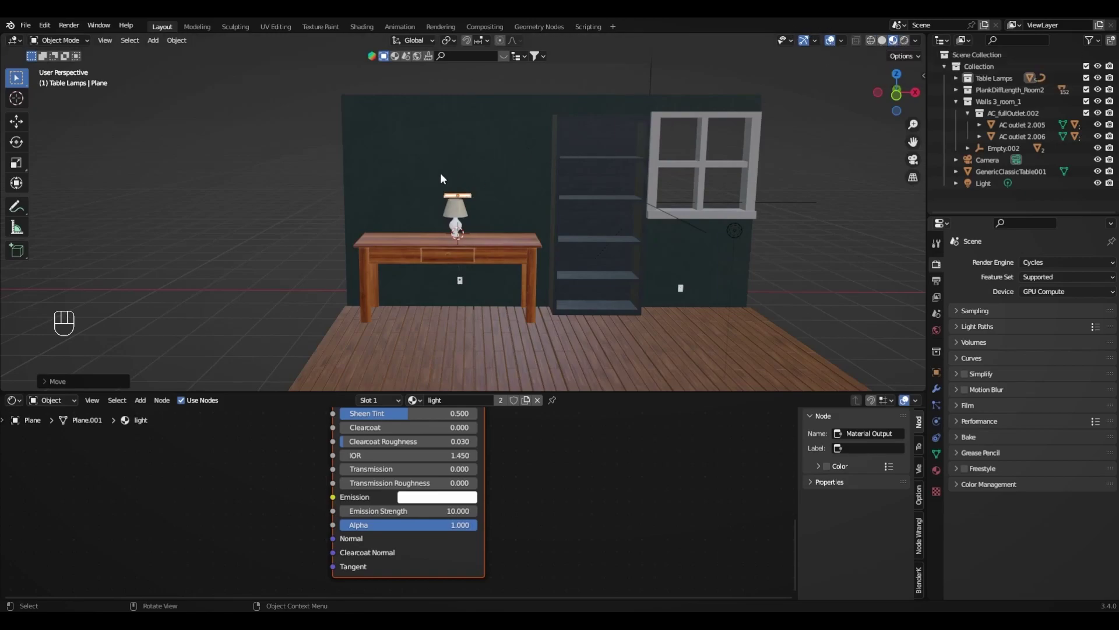
key(x)
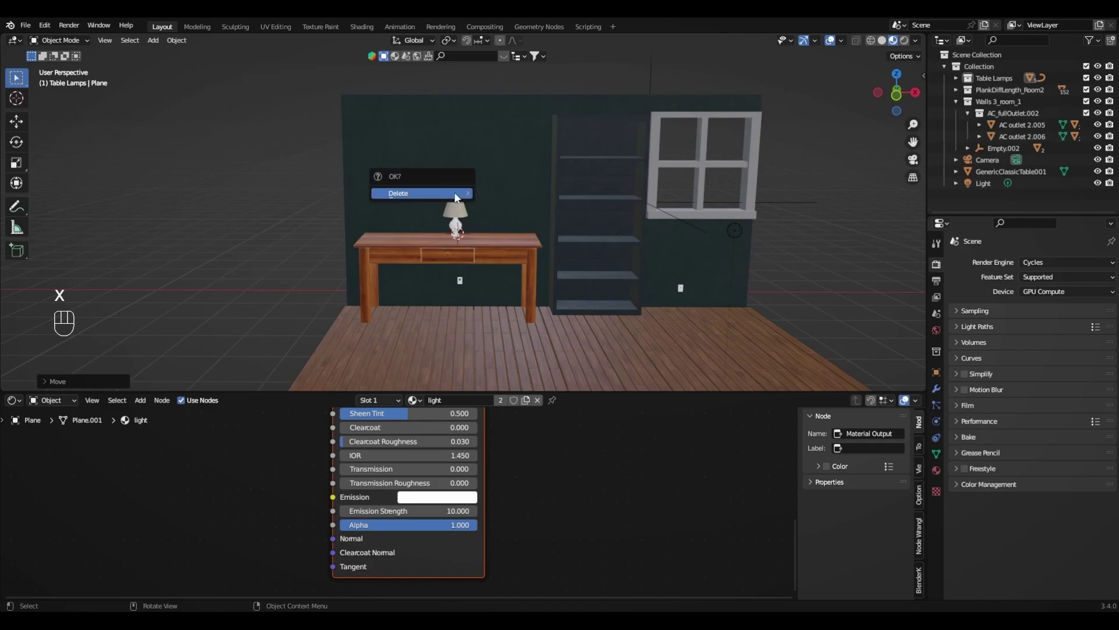
click(455, 194)
Step: Set the emission strength of the table lamp bulb's desk_lamp_arm_01_light material to 10
middle_drag(459, 187, 403, 232)
scroll(481, 202, up, 5)
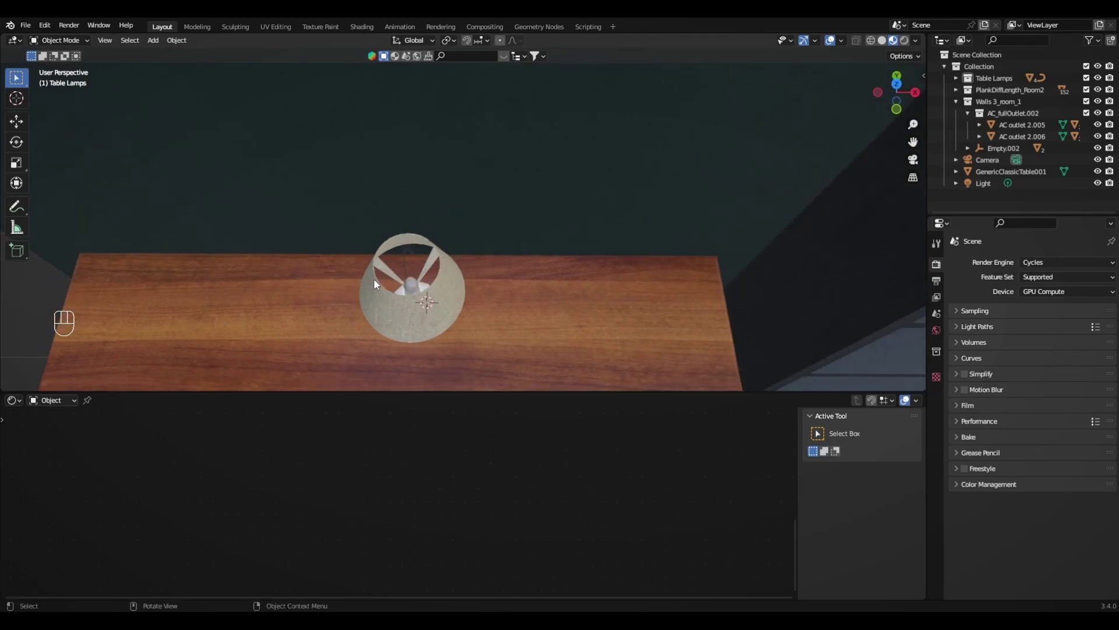
click(410, 281)
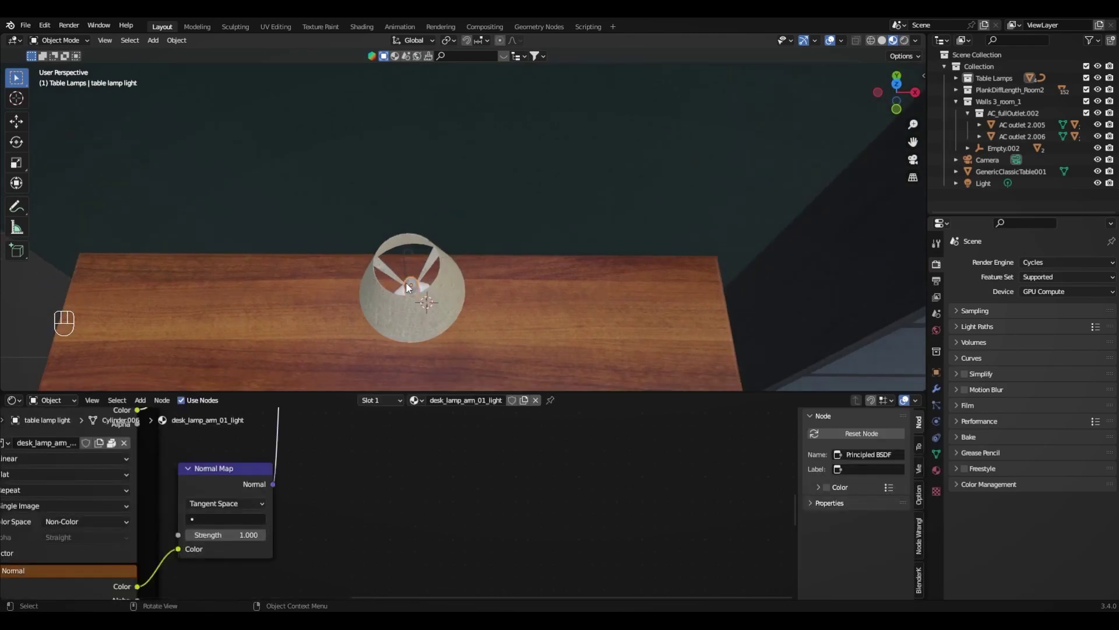
scroll(436, 443, down, 3)
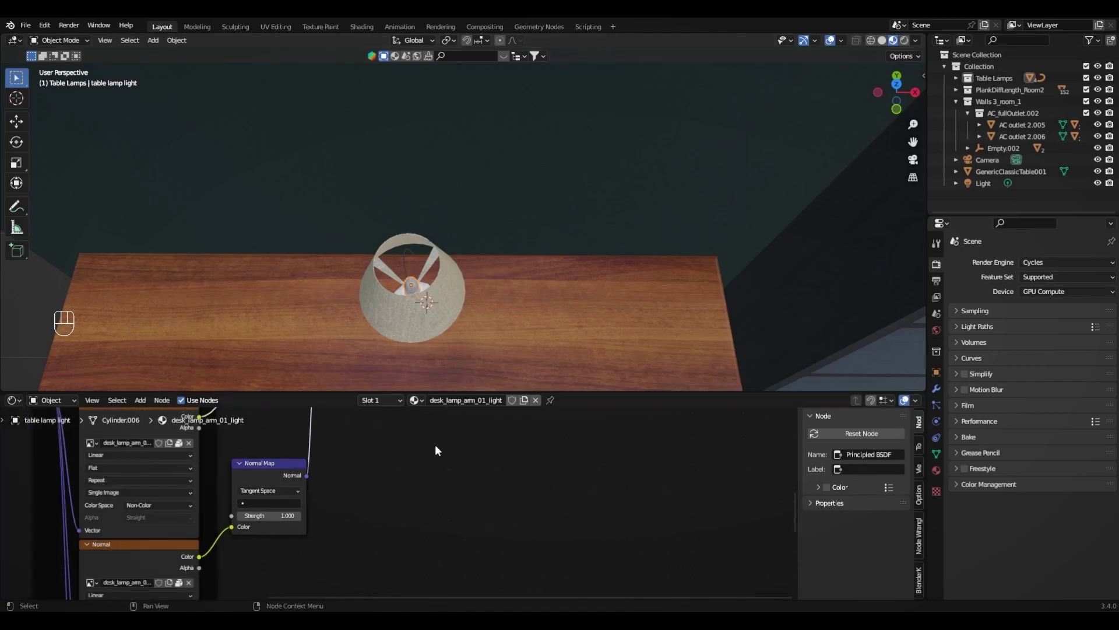
middle_drag(457, 508, 527, 544)
scroll(496, 513, down, 2)
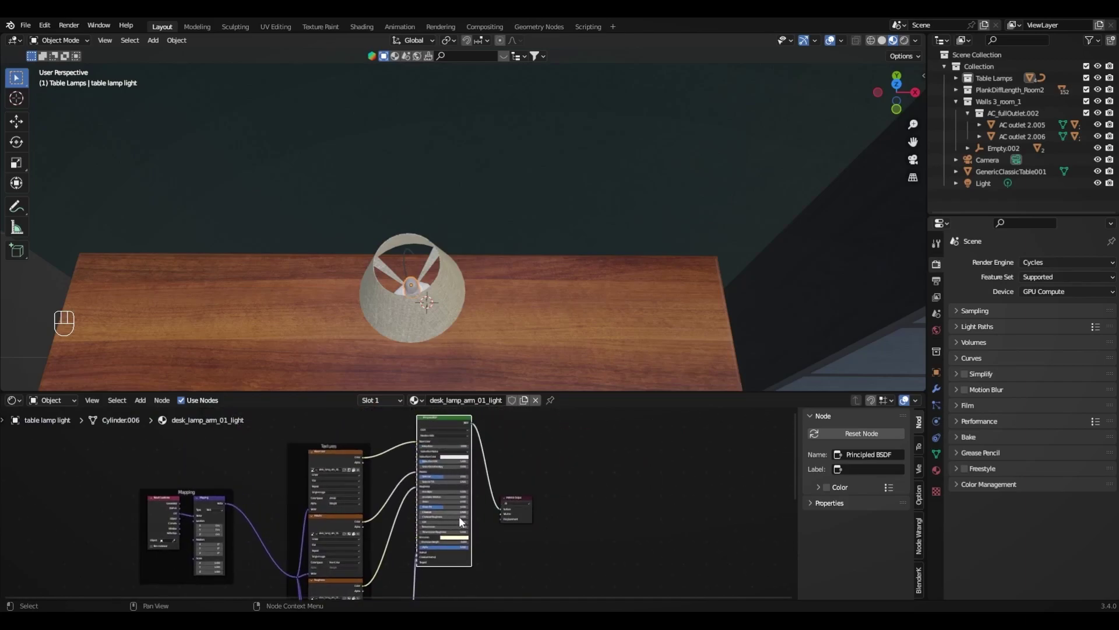
scroll(460, 516, up, 1)
scroll(490, 540, up, 1)
scroll(478, 538, up, 4)
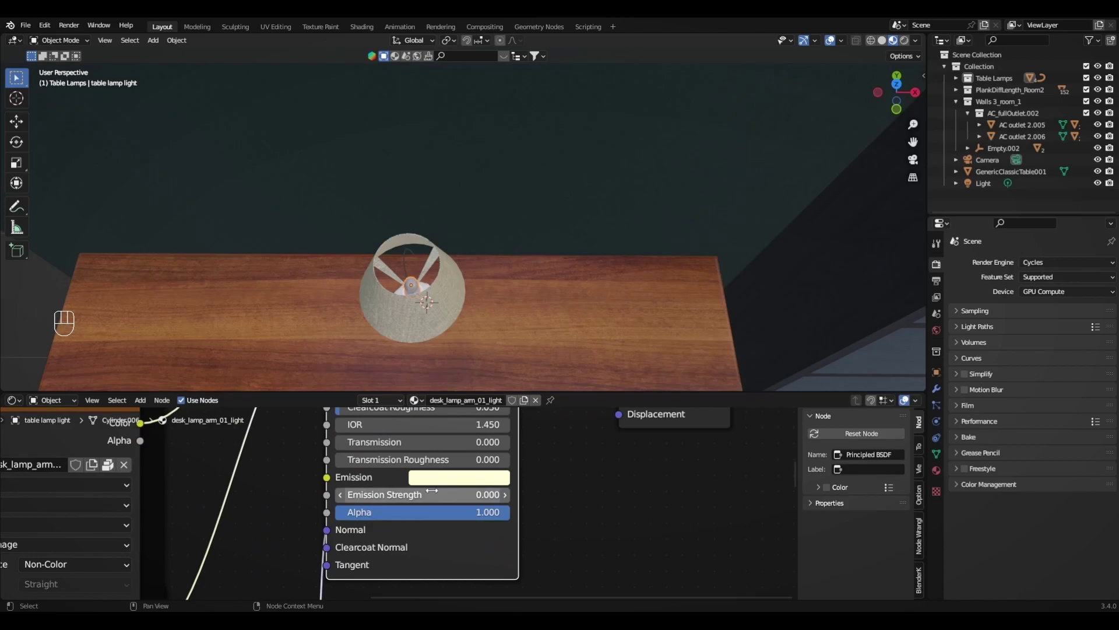
click(490, 495)
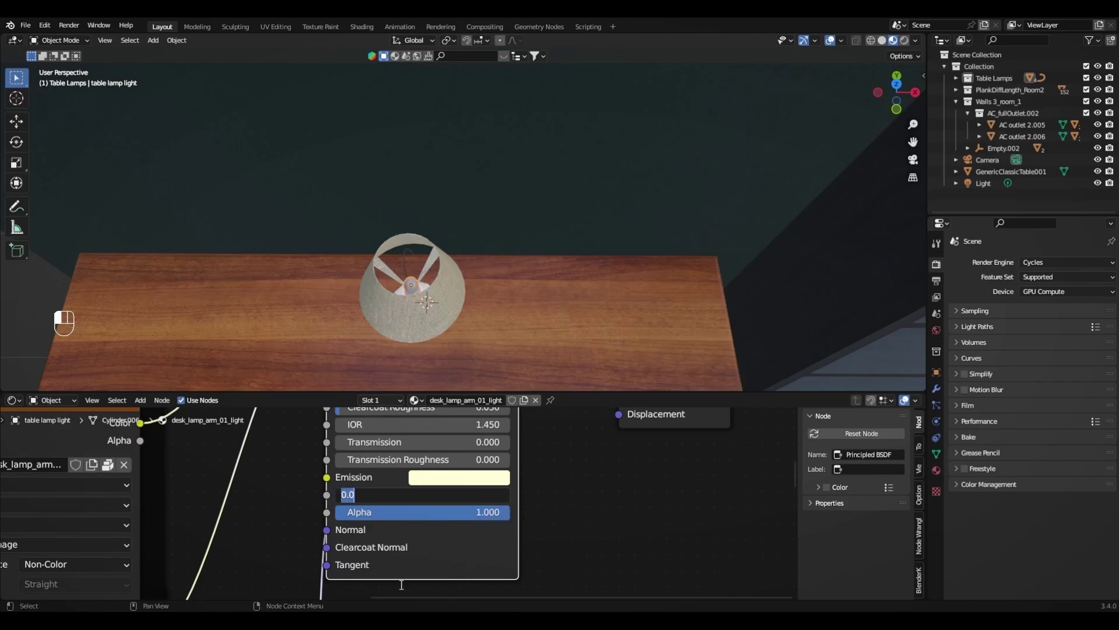
text(10)
key(Return)
Step: Switch the viewport to Rendered shading to preview the bulb's light in the room
middle_drag(526, 195, 494, 207)
scroll(496, 209, down, 4)
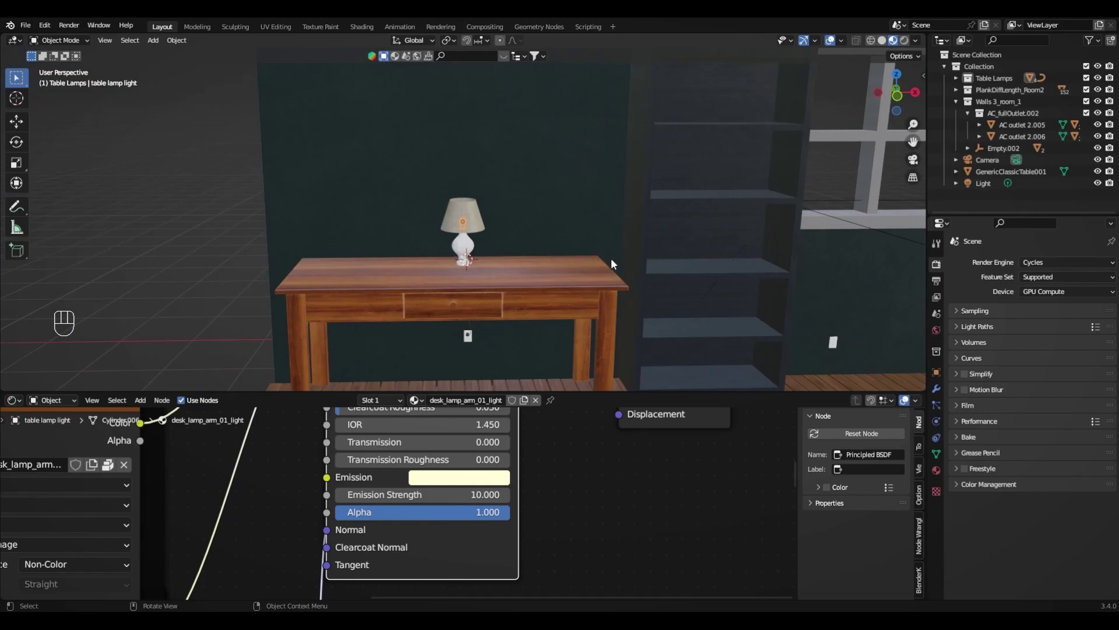
shift+middle_drag(611, 264, 558, 208)
mouse_move(611, 251)
middle_down()
mouse_move(620, 240)
mouse_move(574, 241)
mouse_move(601, 261)
middle_up()
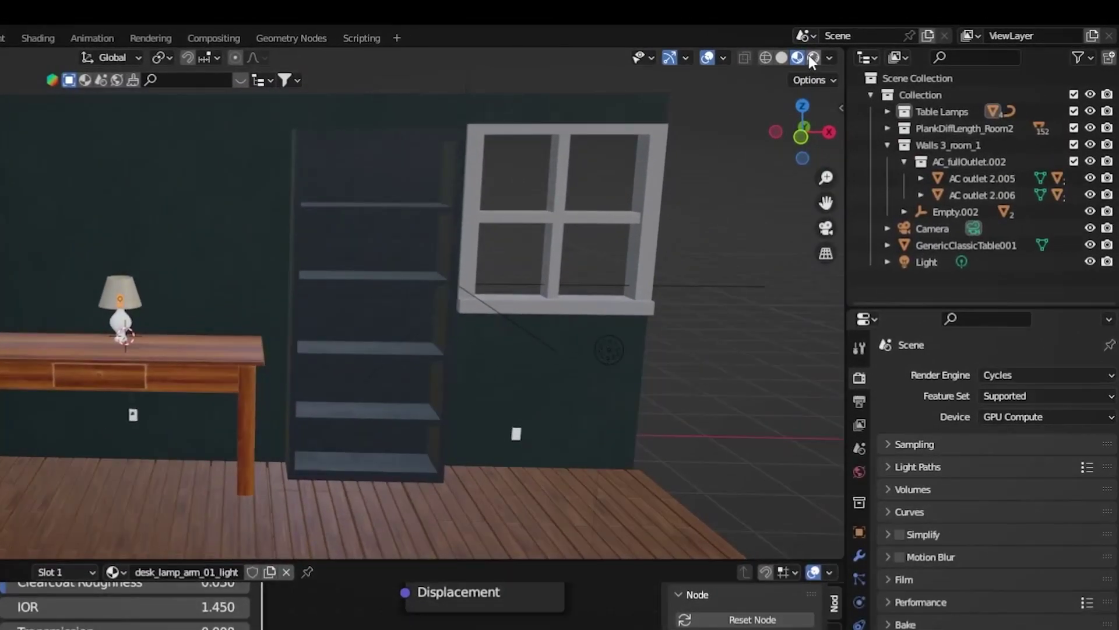
click(815, 58)
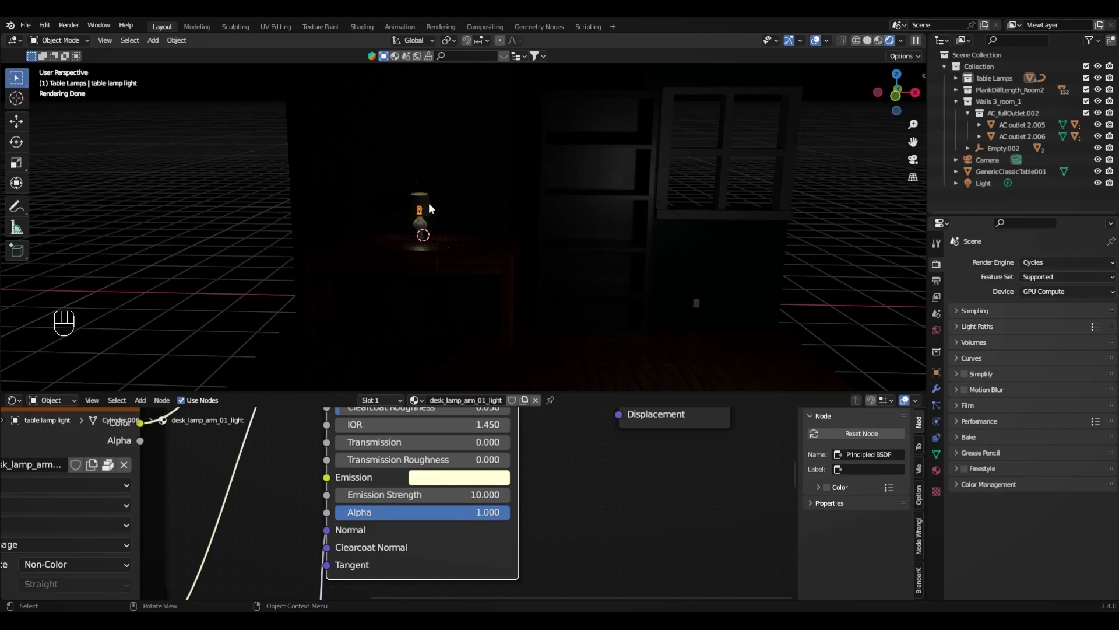
Step: Set the emission strength of the lampshade's Table Lamp Shade material to 2 and deselect the shade
click(428, 204)
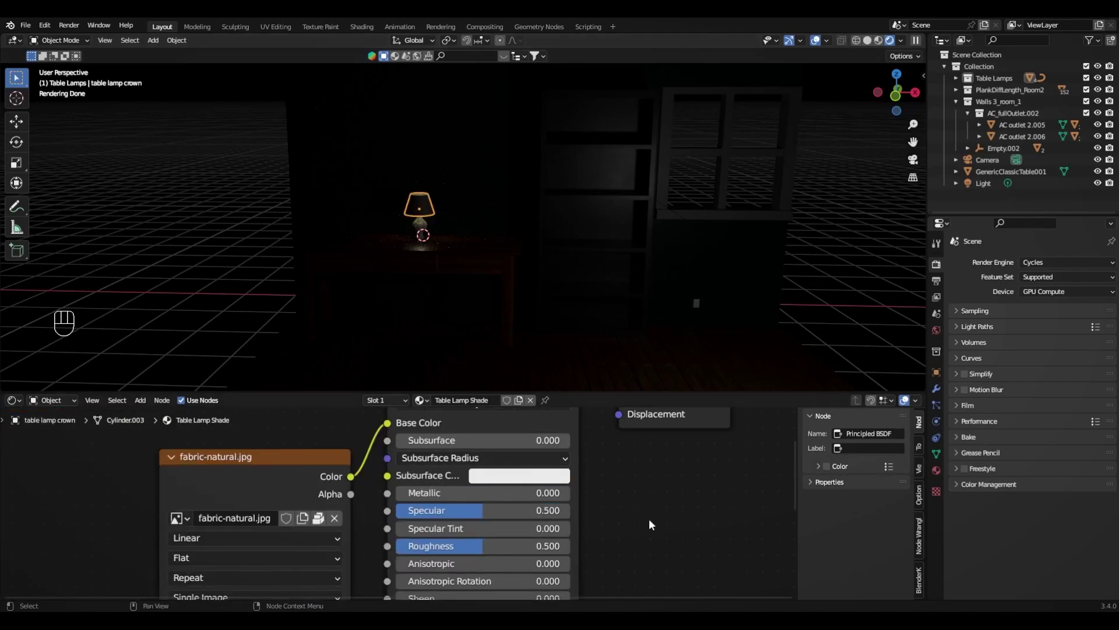
shift+scroll(649, 519, down, 5)
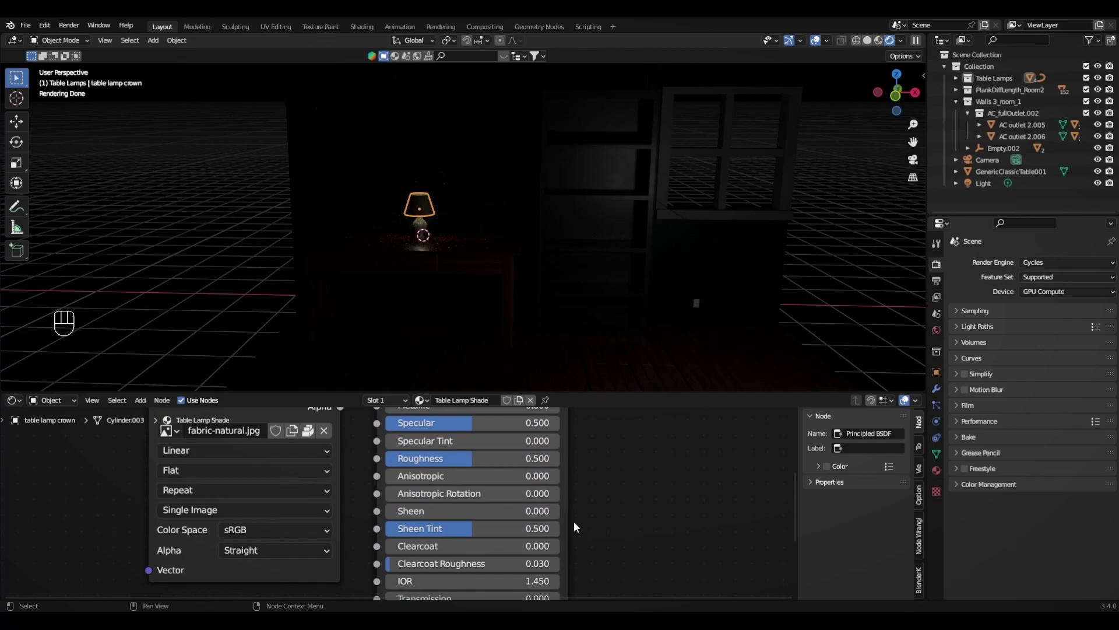
scroll(620, 495, down, 1)
middle_drag(605, 527, 579, 407)
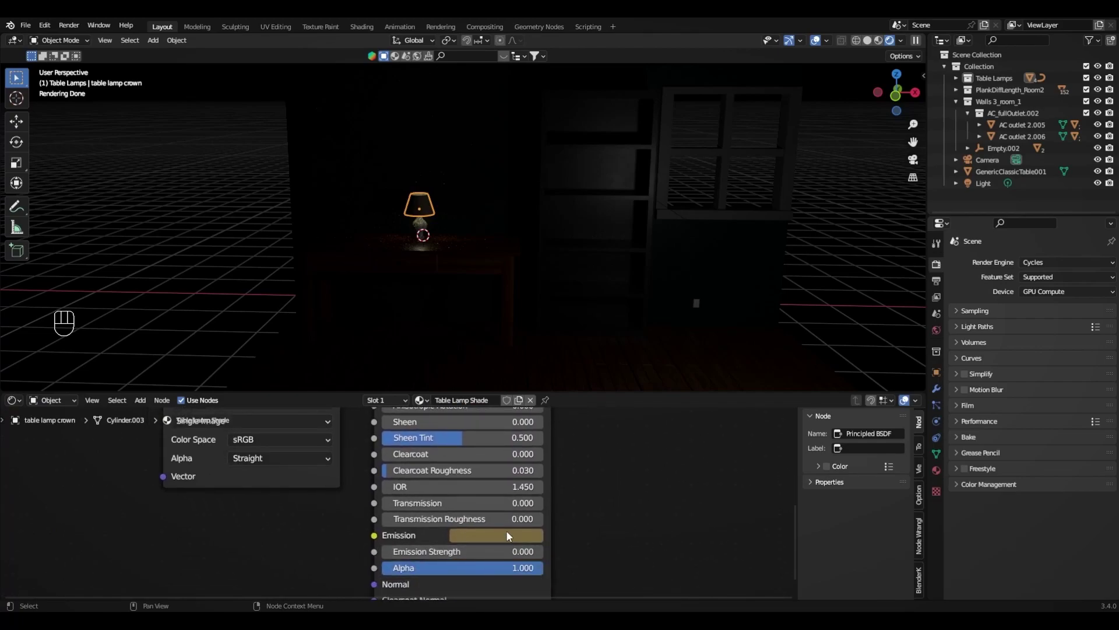
click(507, 551)
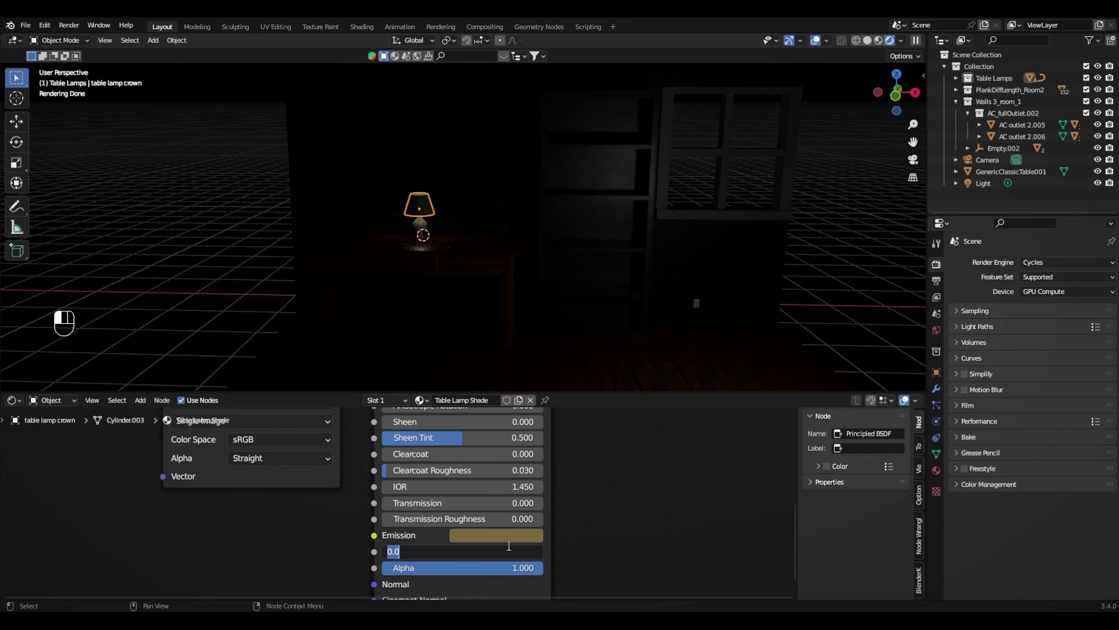
text(2)
key(Return)
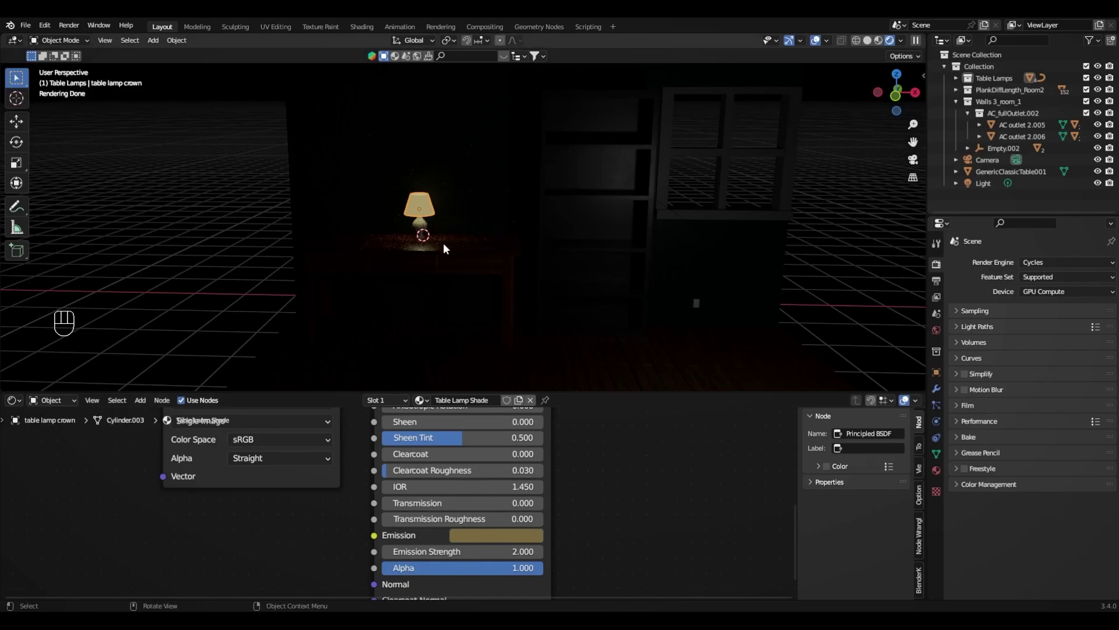
key(alt+a)
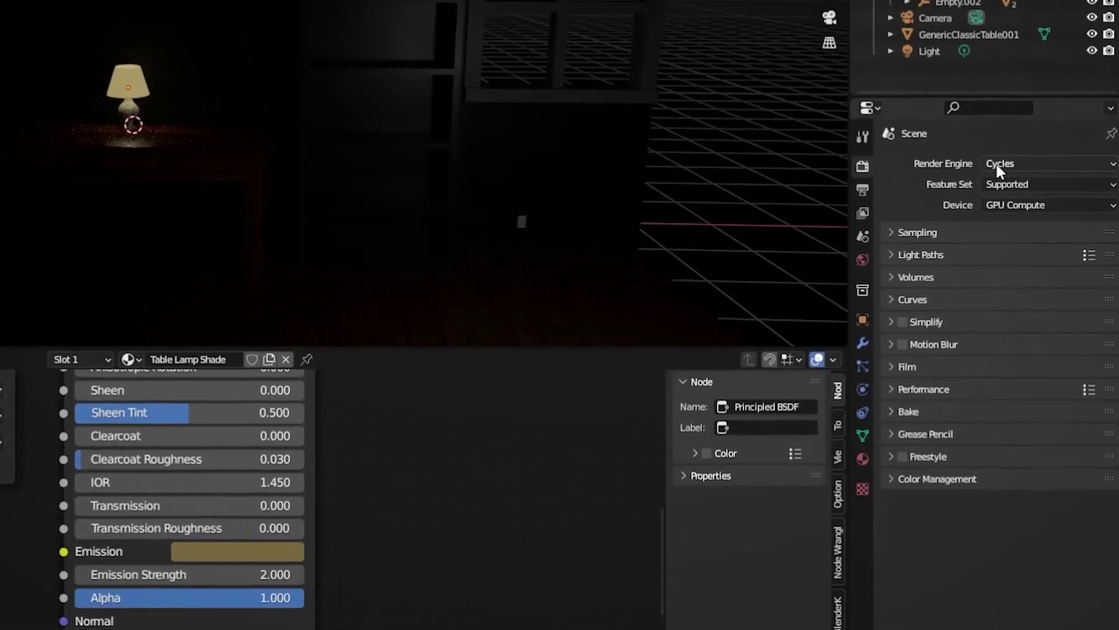
Step: Switch the scene's render engine to Eevee and inspect the lit lampshade and its surroundings
click(998, 167)
click(1001, 181)
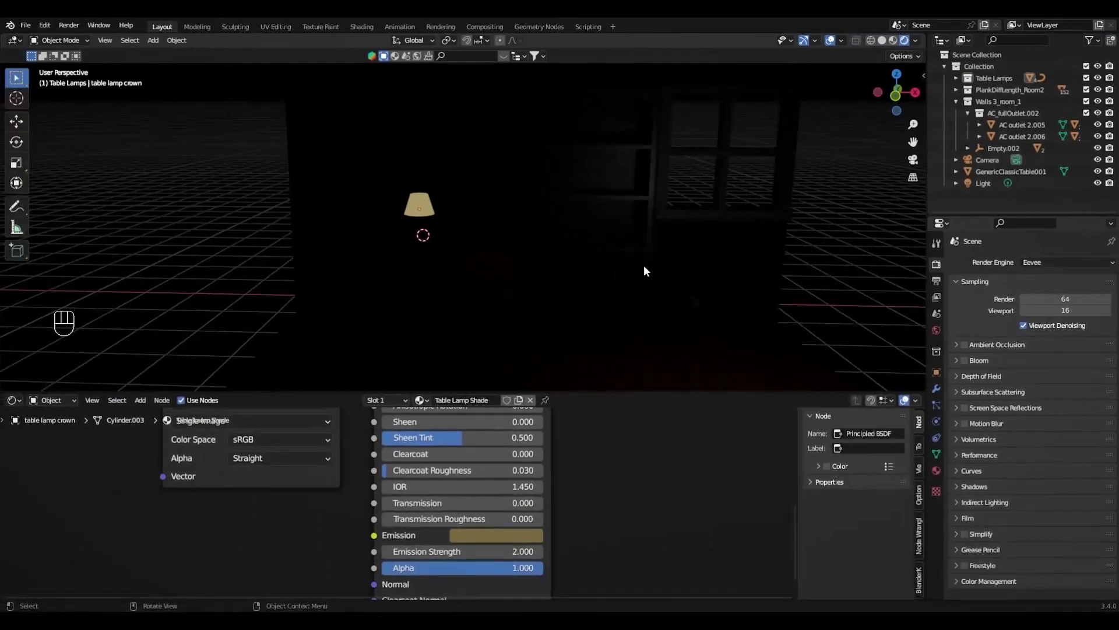
middle_drag(611, 267, 438, 234)
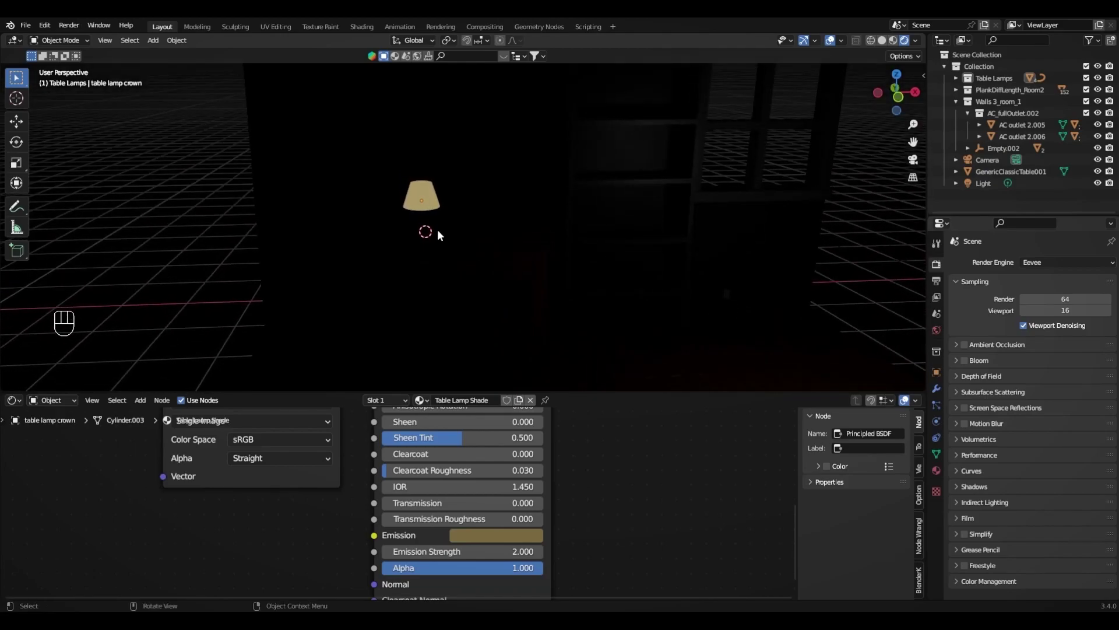